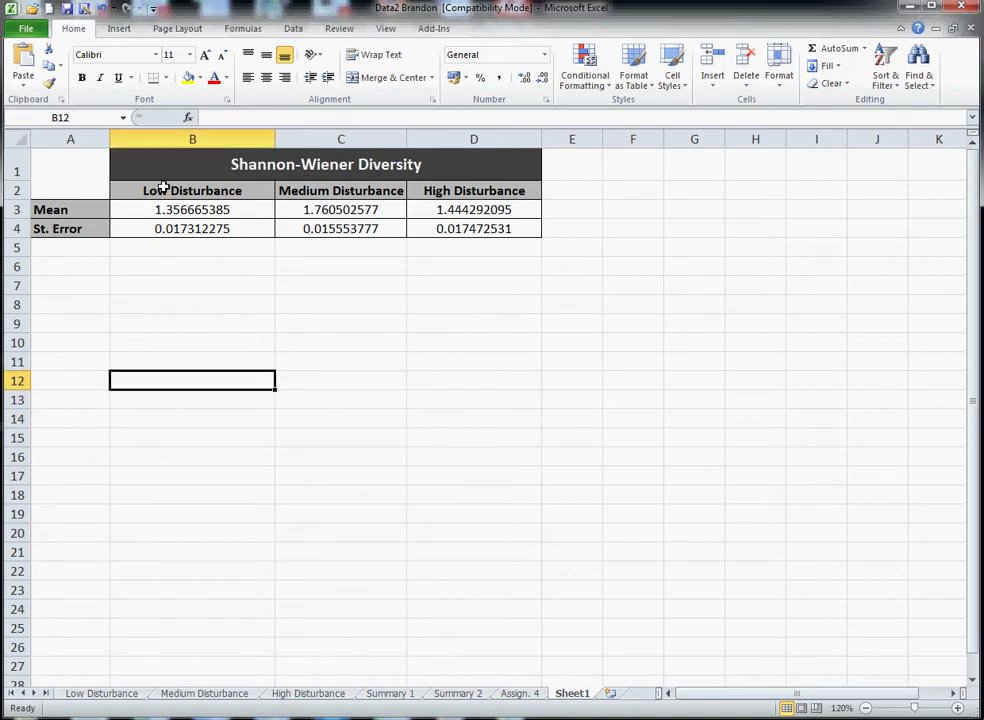
# - Insert a 2-D clustered column chart from the disturbance headings and mean values in B2:D3
pyautogui.moveTo(162, 188); pyautogui.dragTo(446, 207)
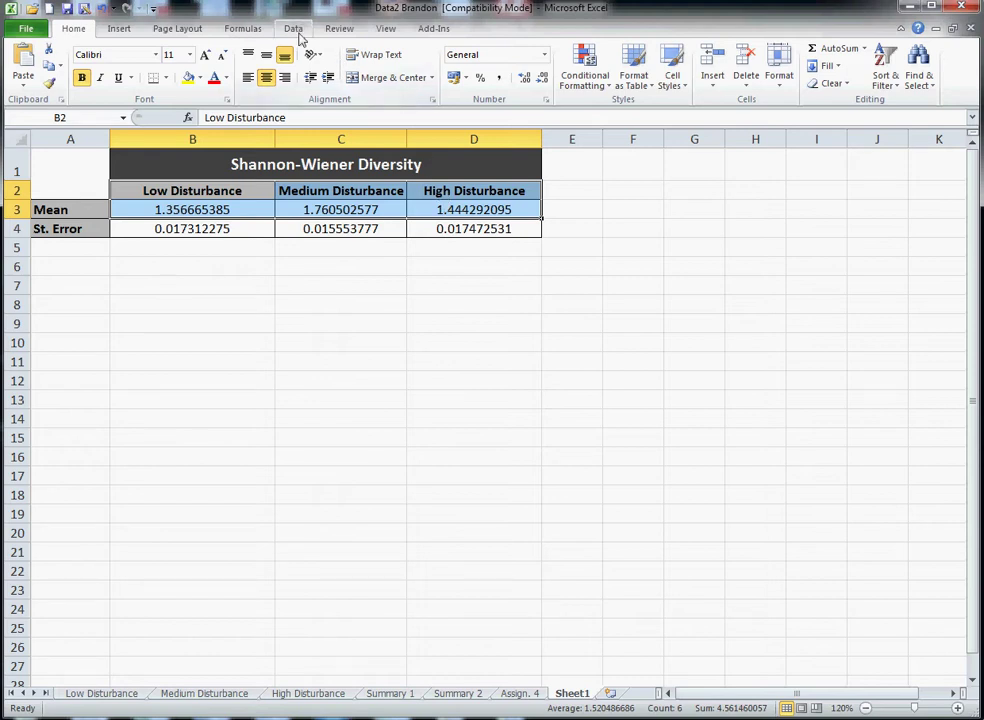
pyautogui.click(117, 28)
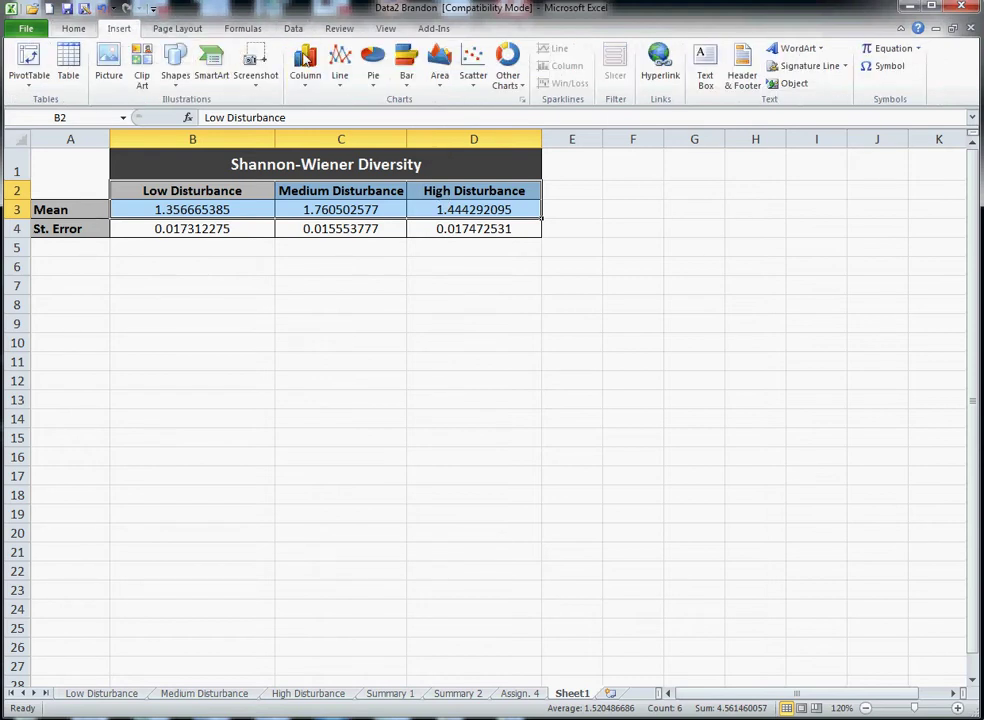
pyautogui.click(306, 70)
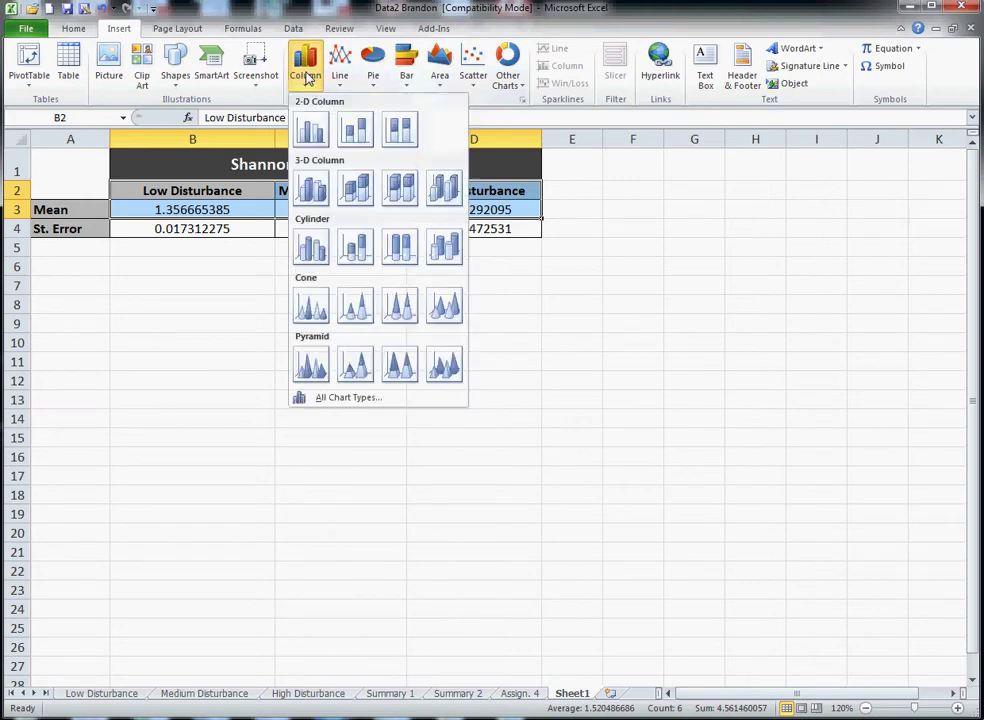
pyautogui.click(311, 131)
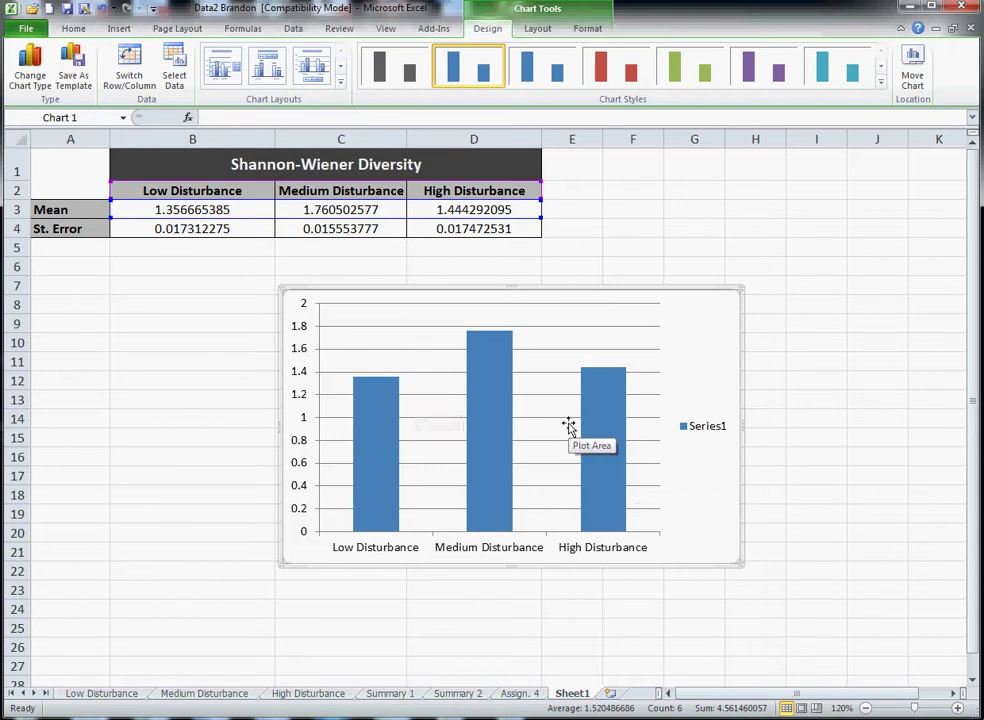
# - Delete the Series1 legend and the horizontal gridlines from the chart
pyautogui.click(709, 431)
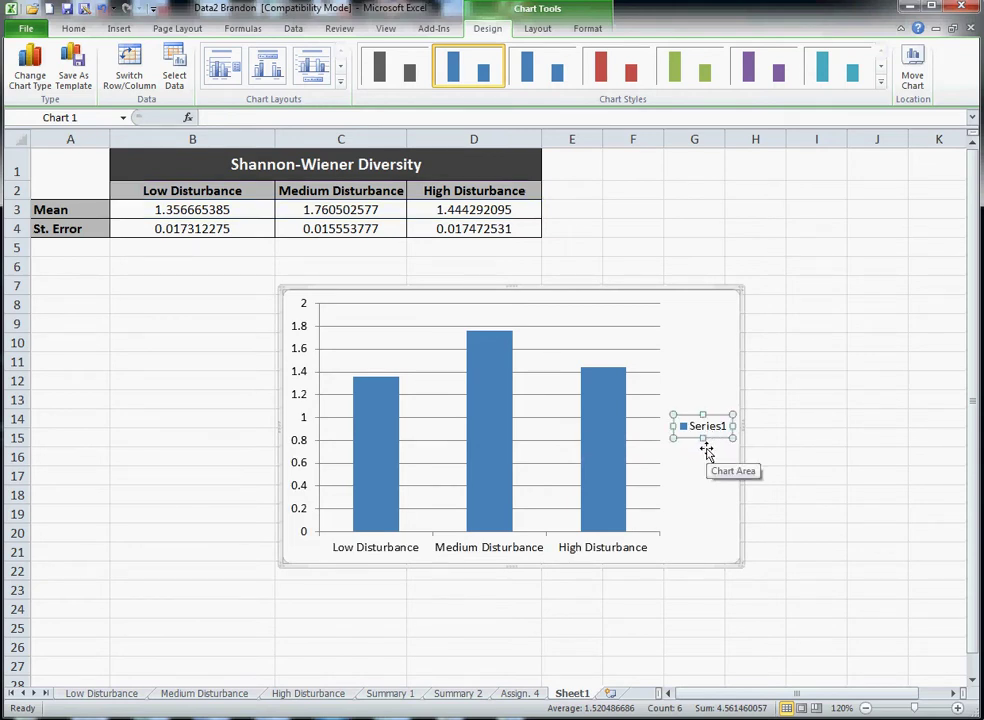
pyautogui.press('Delete')
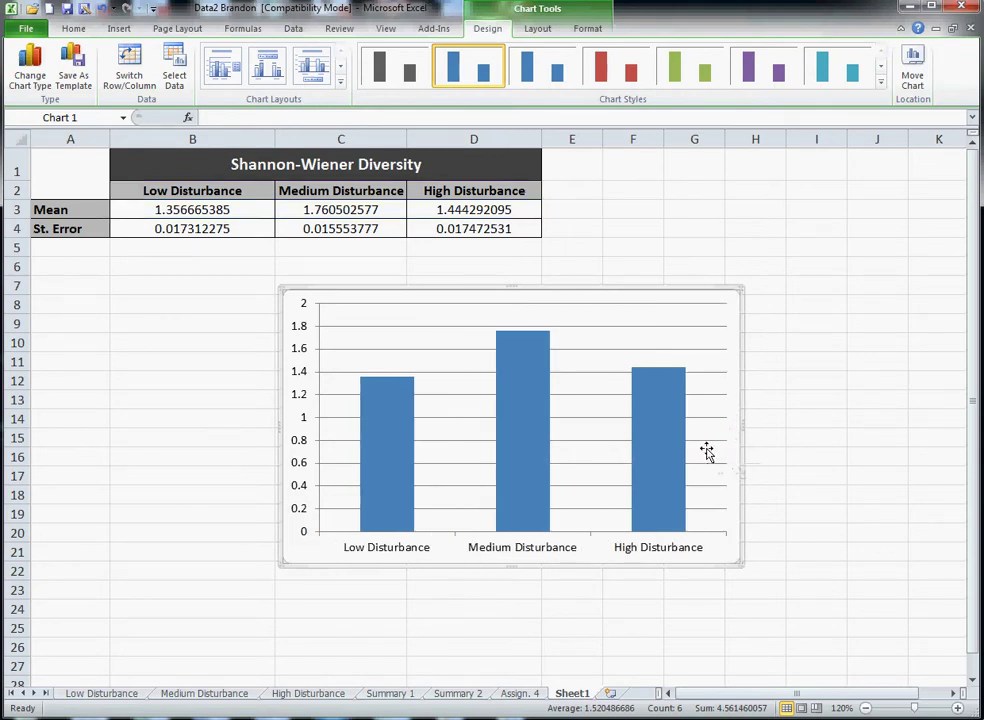
pyautogui.click(598, 350)
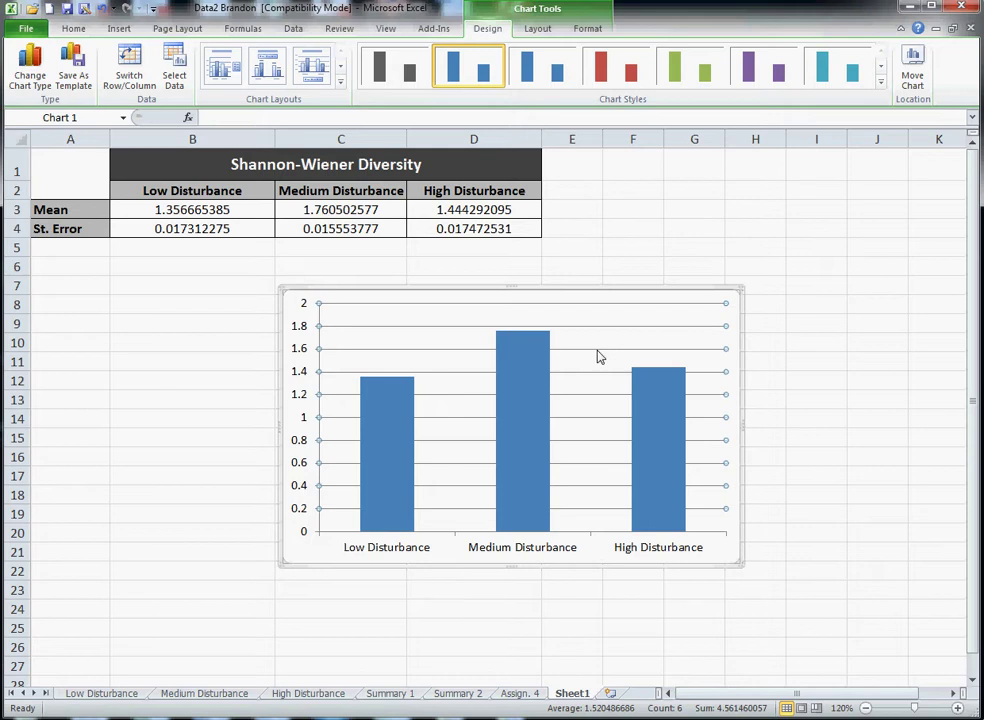
pyautogui.press('Delete')
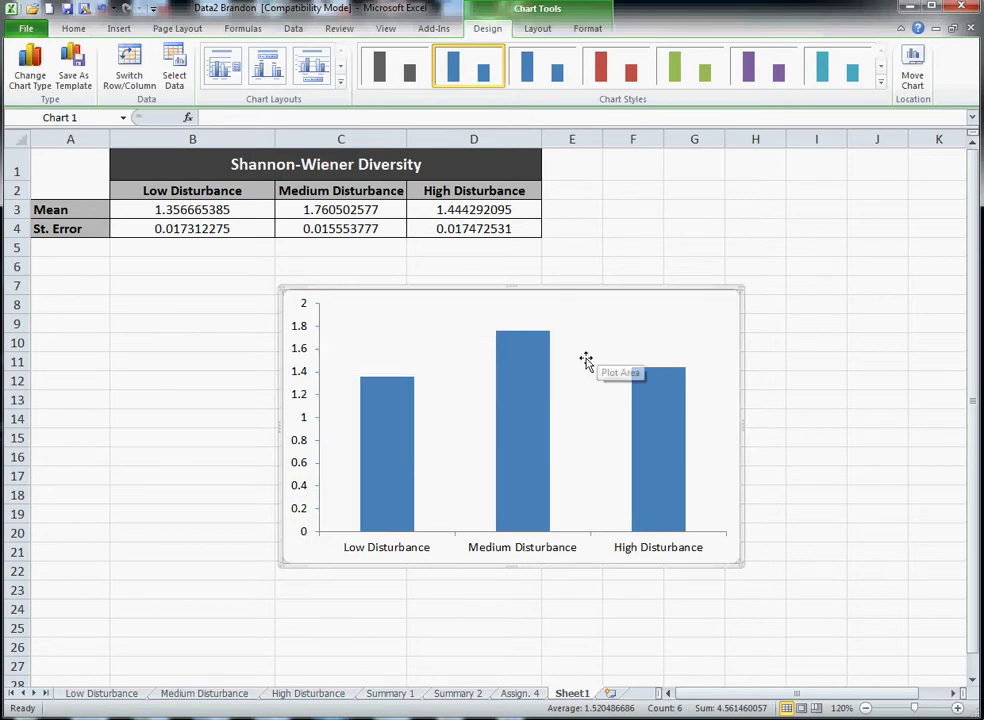
# - Widen the chart's columns by setting the data series gap width to 53%
pyautogui.click(535, 387)
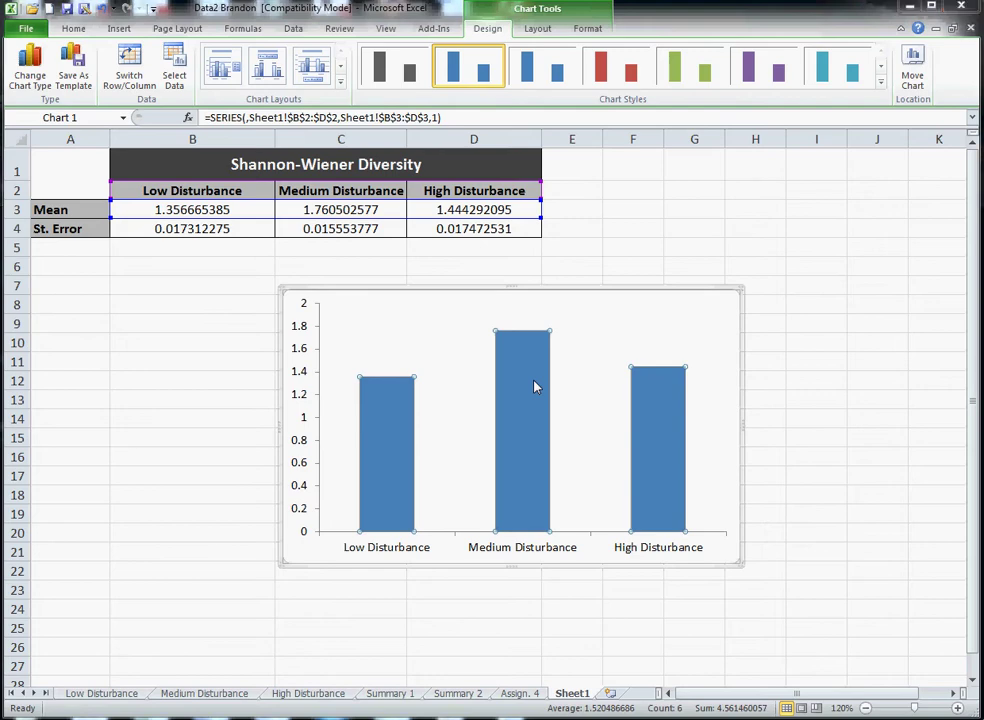
pyautogui.doubleClick(534, 386)
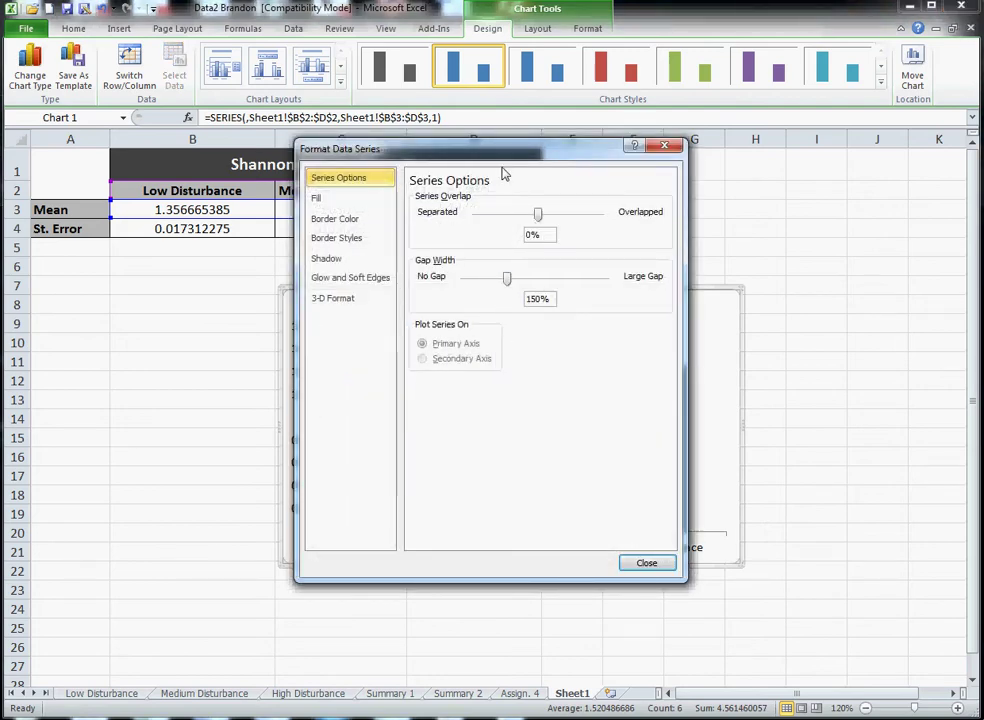
pyautogui.moveTo(512, 158); pyautogui.dragTo(752, 180)
pyautogui.moveTo(745, 299); pyautogui.dragTo(720, 305)
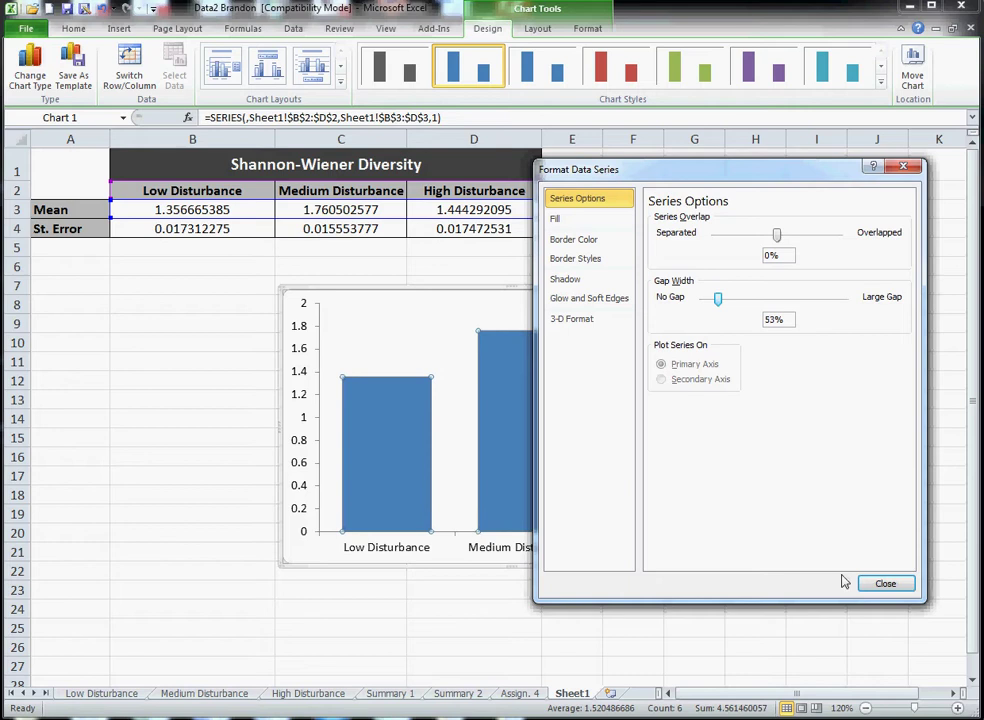
# - Give the data series a solid dark grey theme colour fill and close the series formatting
pyautogui.click(584, 222)
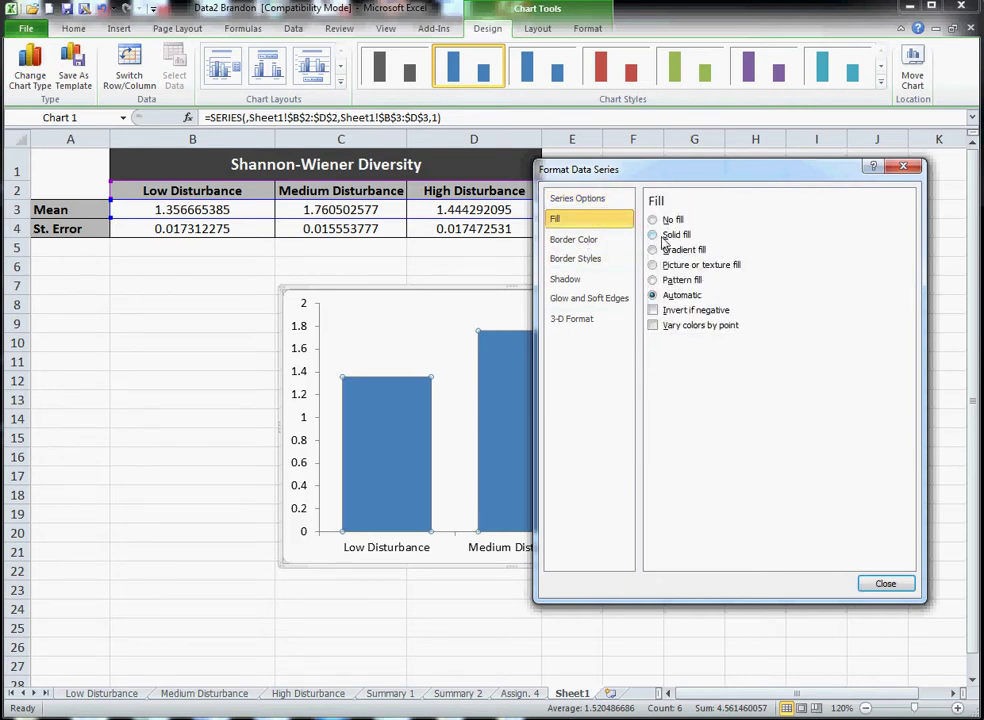
pyautogui.click(654, 235)
pyautogui.click(722, 360)
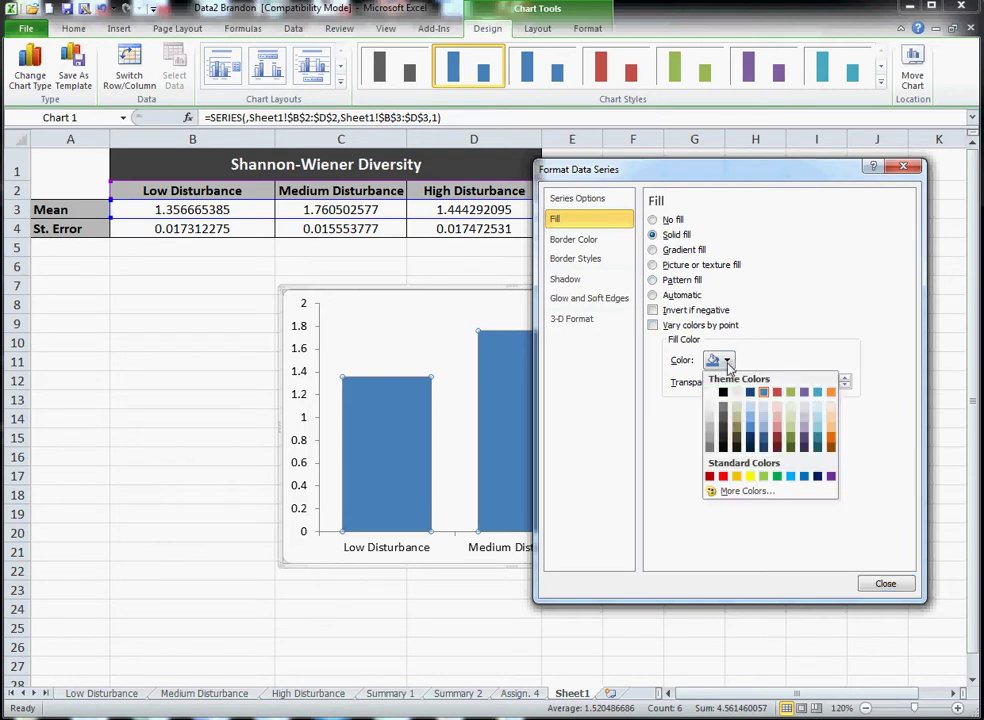
pyautogui.click(709, 449)
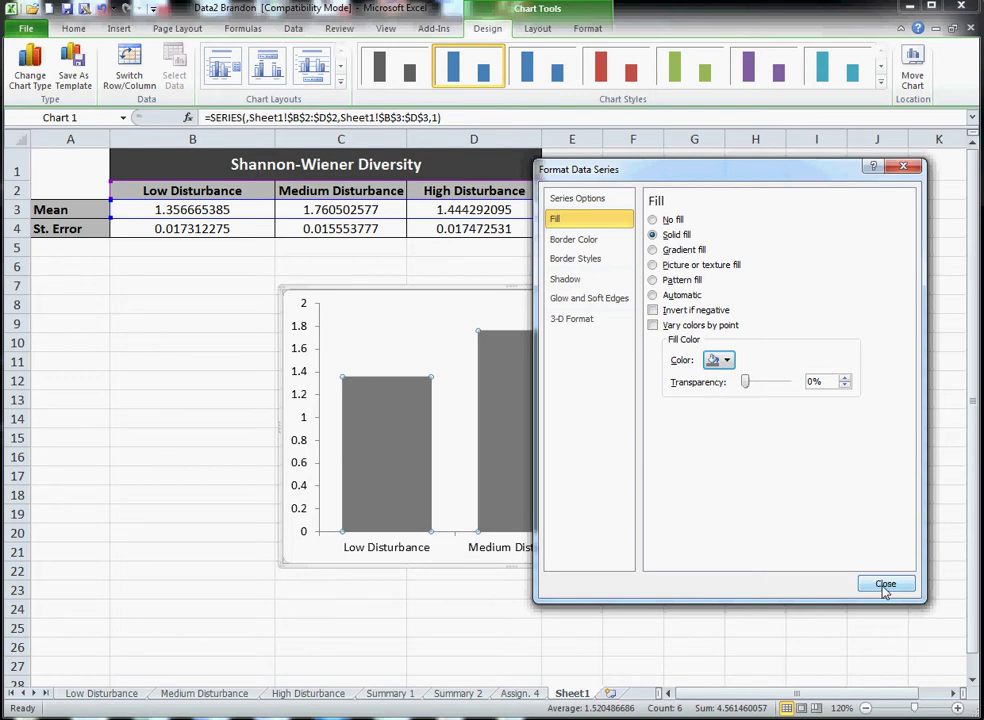
pyautogui.click(886, 585)
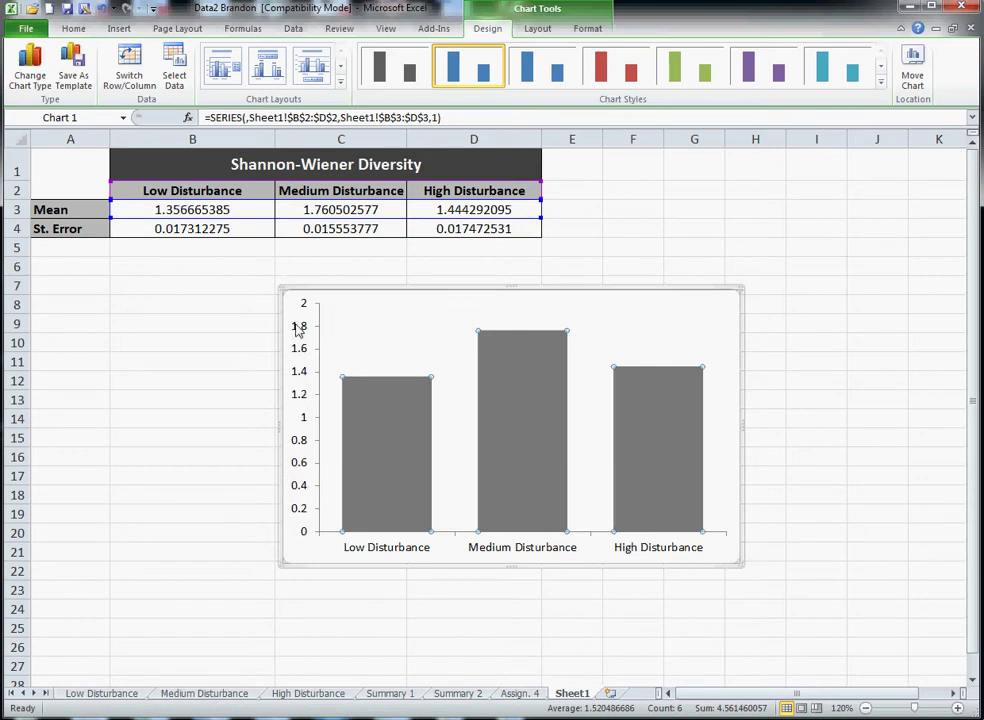
# - Add a rotated title to the primary vertical axis reading "Shannon Wiener Diversity"
pyautogui.click(538, 29)
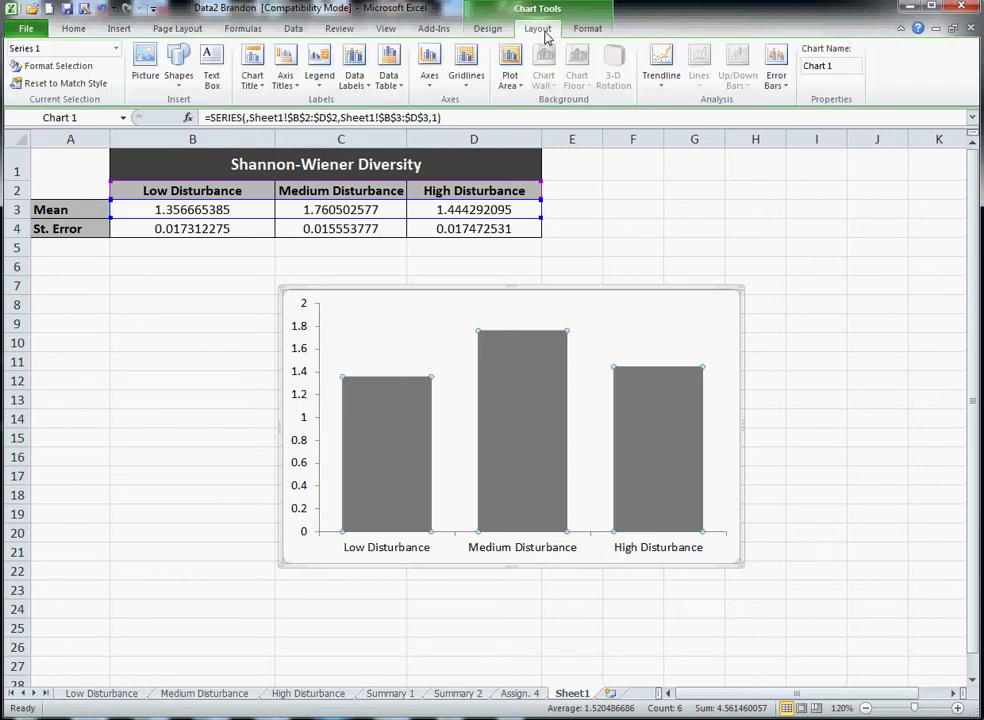
pyautogui.click(291, 91)
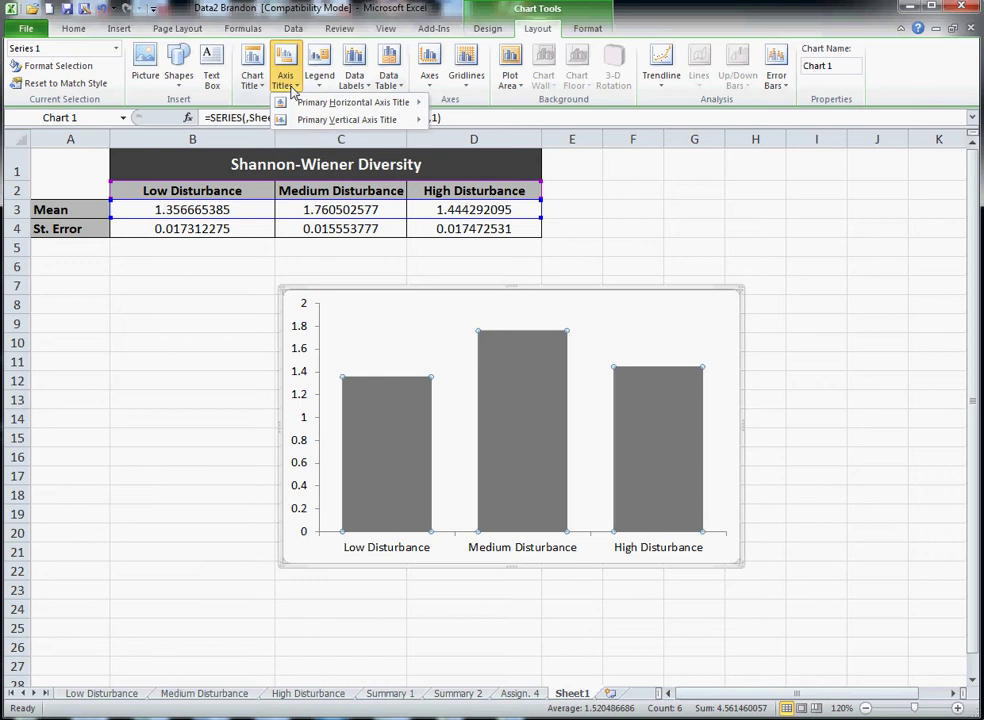
pyautogui.moveTo(335, 119)
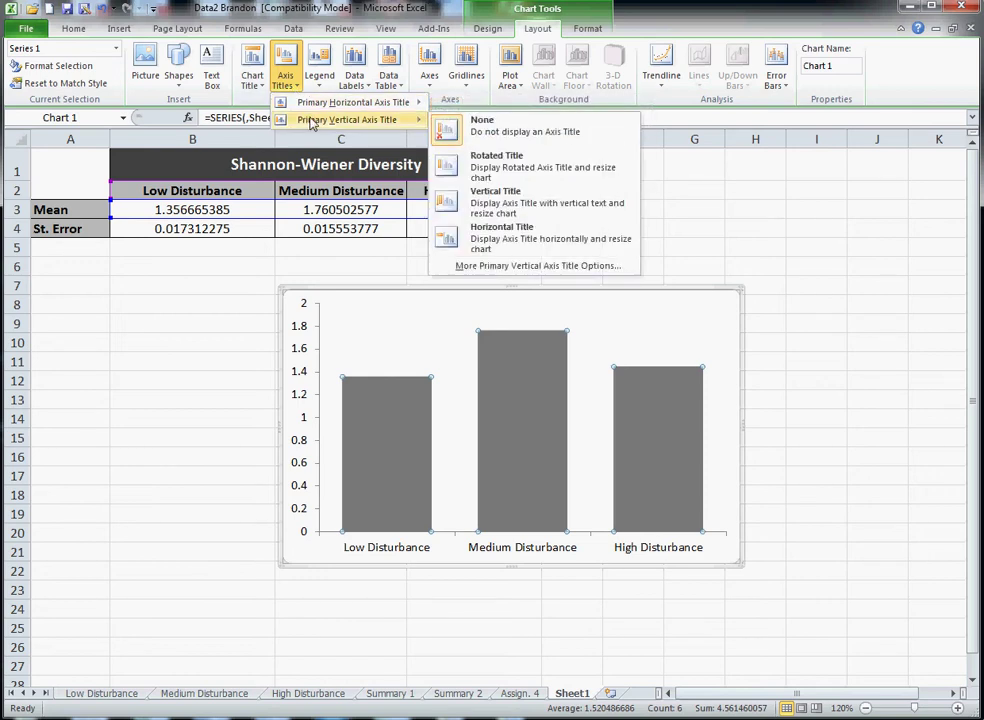
pyautogui.click(513, 172)
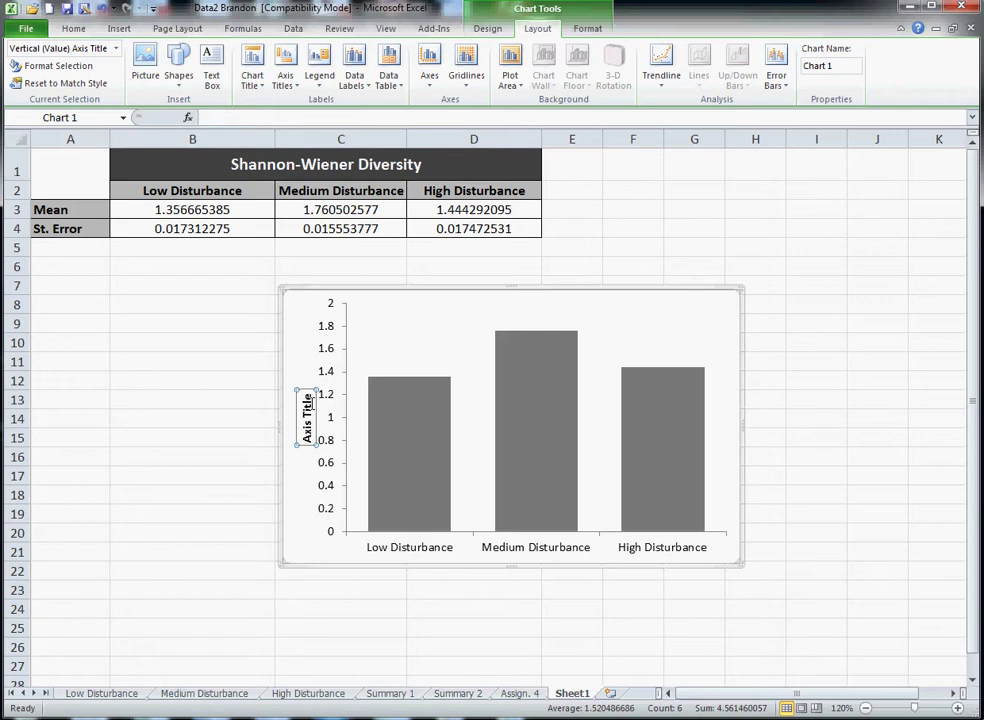
pyautogui.moveTo(311, 445); pyautogui.dragTo(311, 395)
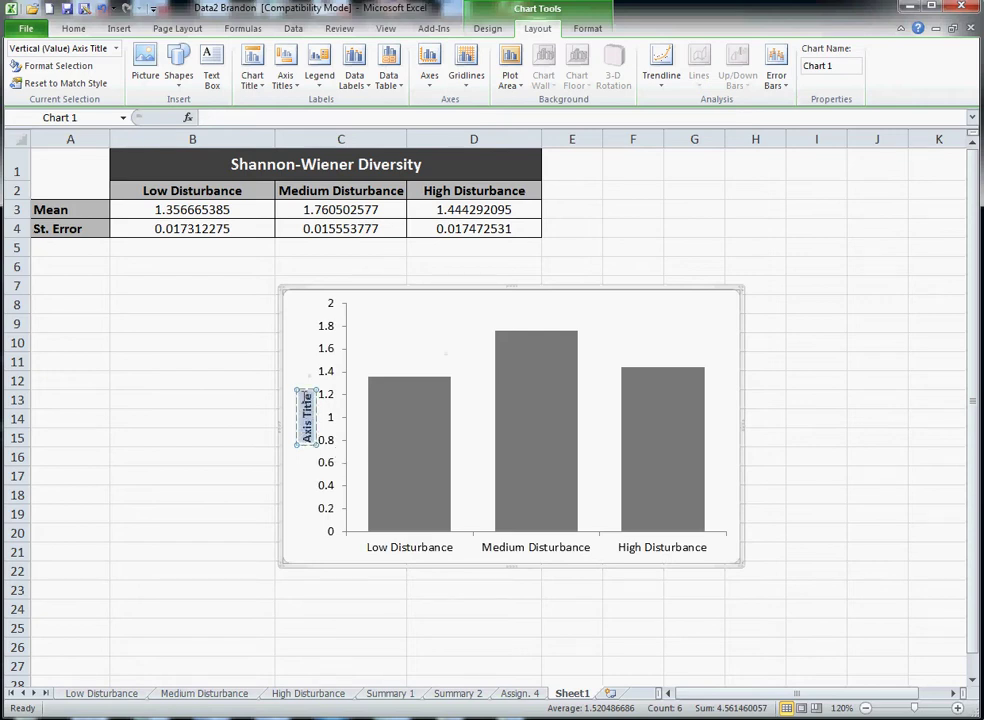
pyautogui.write('Shannon-Wi')
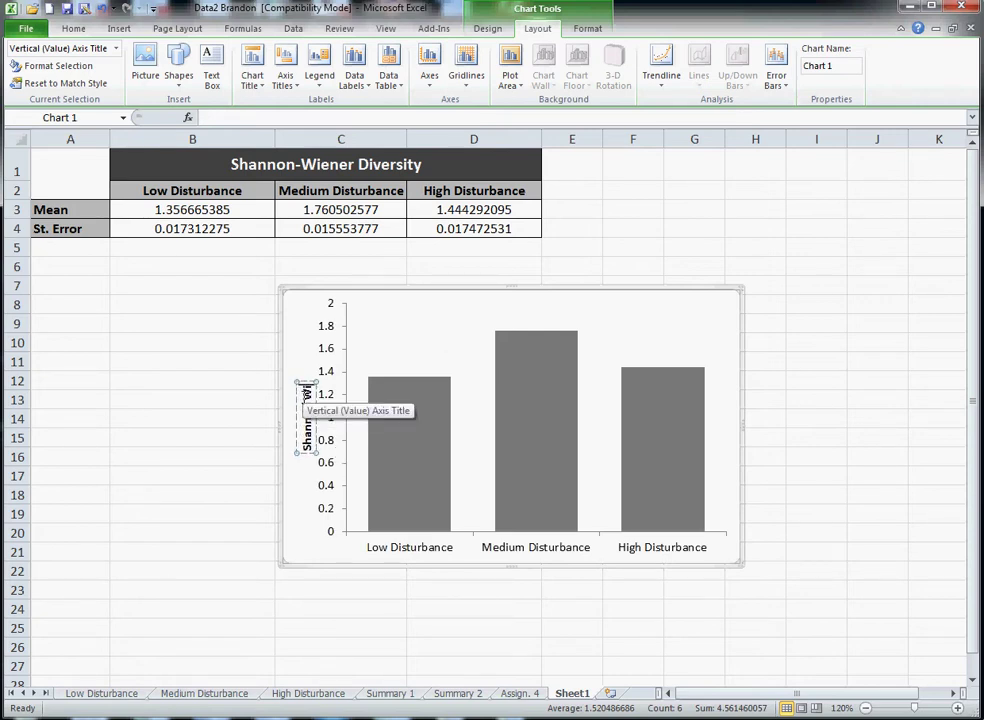
pyautogui.write('ener')
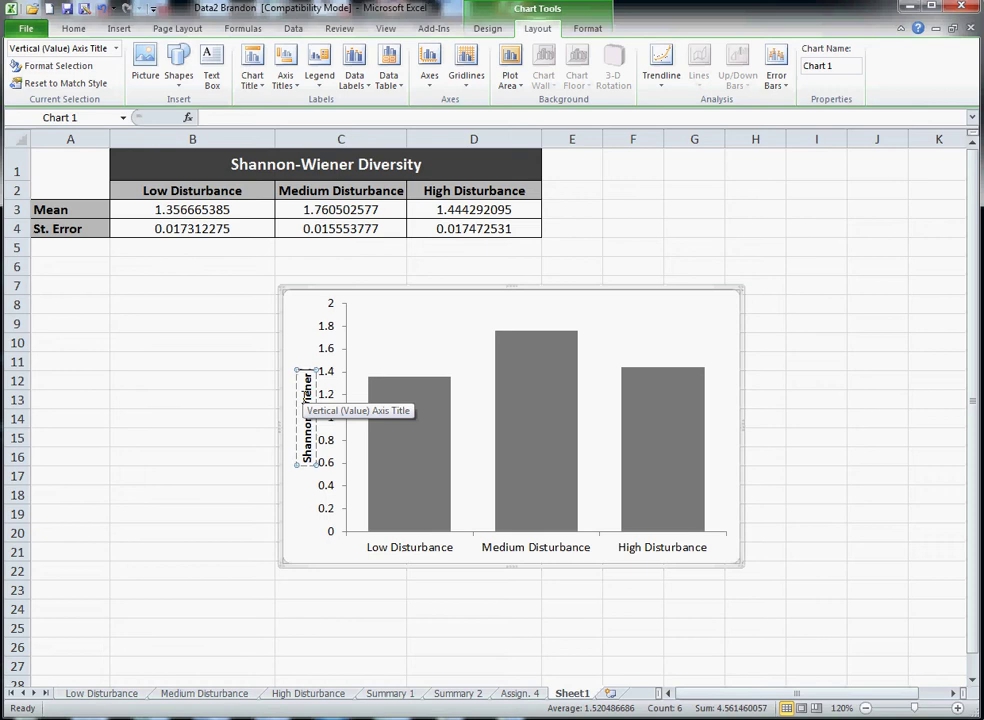
pyautogui.write(' Diversity')
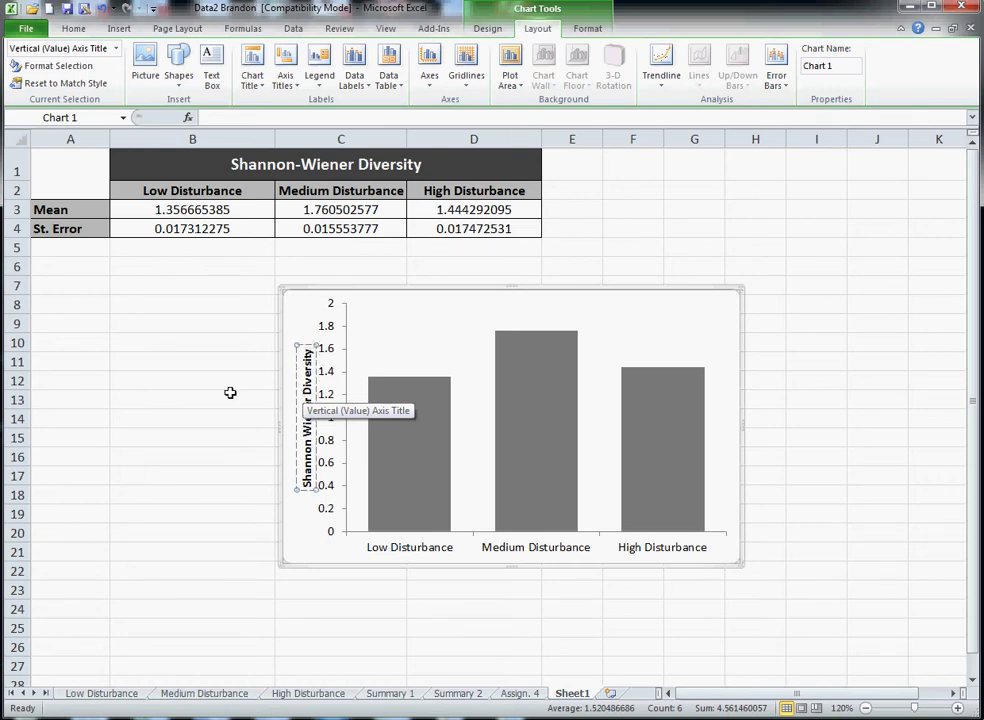
pyautogui.click(302, 514)
# - Set the vertical axis title's font size to 12
pyautogui.click(305, 442)
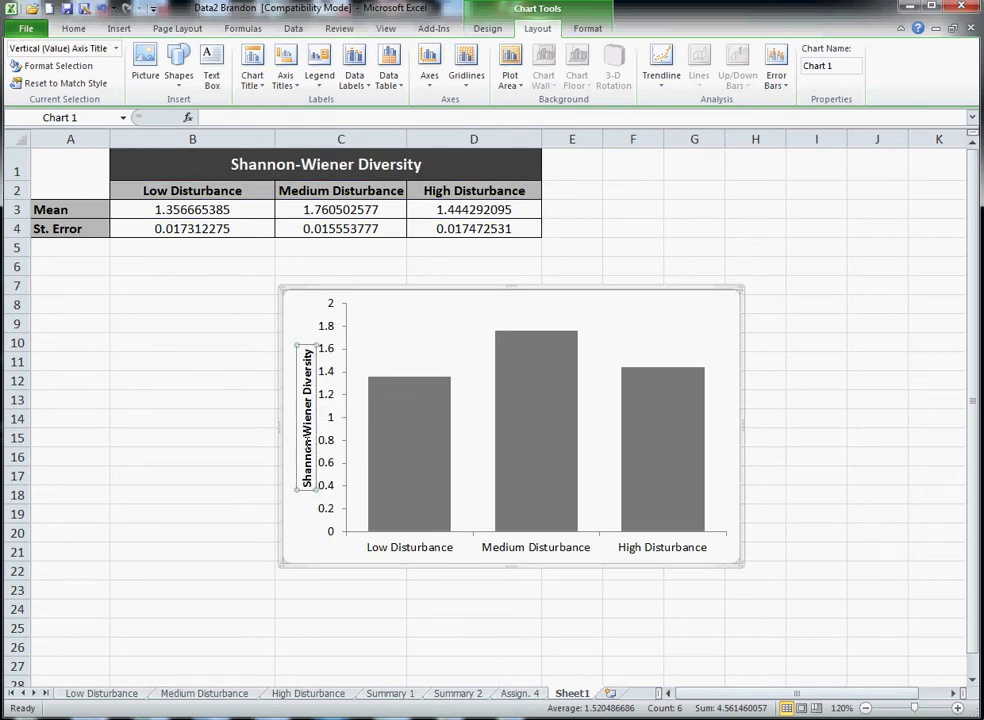
pyautogui.click(73, 28)
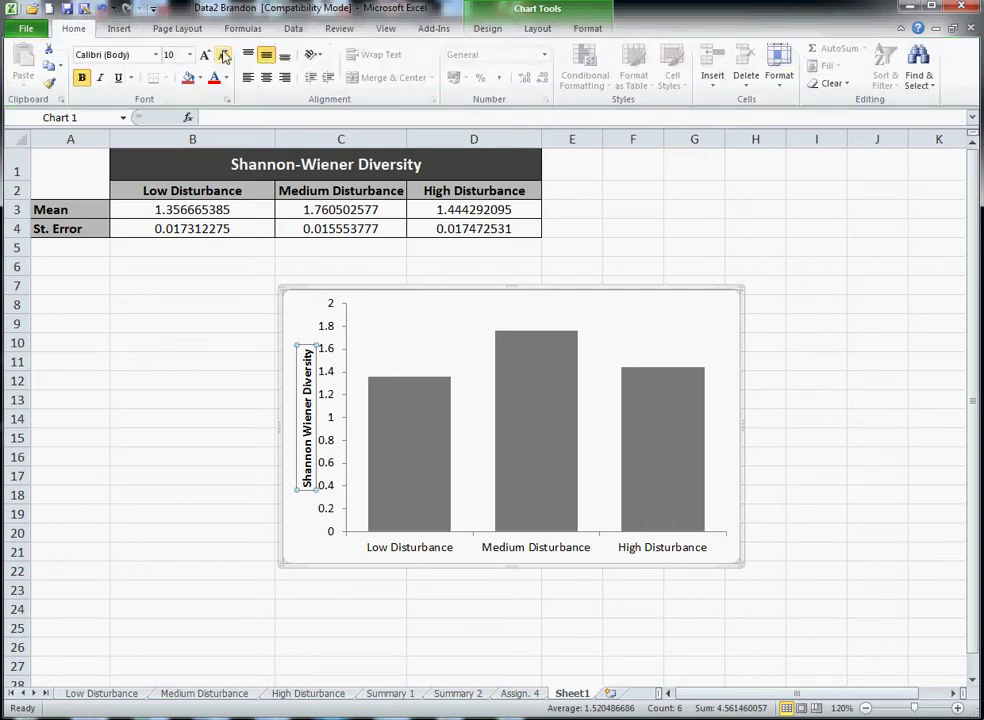
pyautogui.click(189, 55)
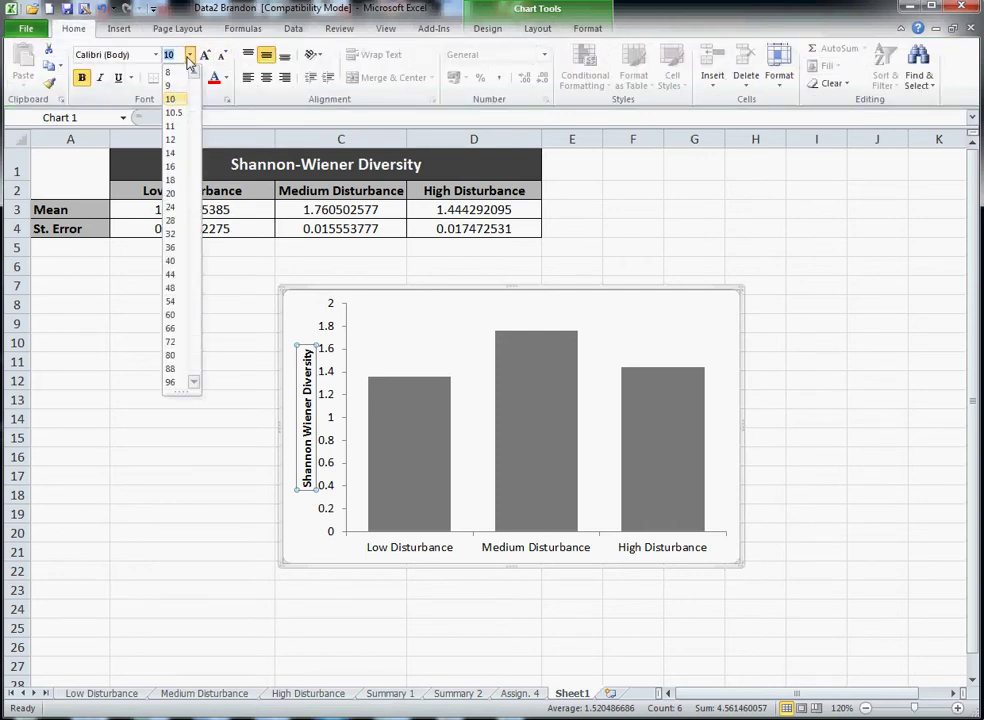
pyautogui.click(176, 141)
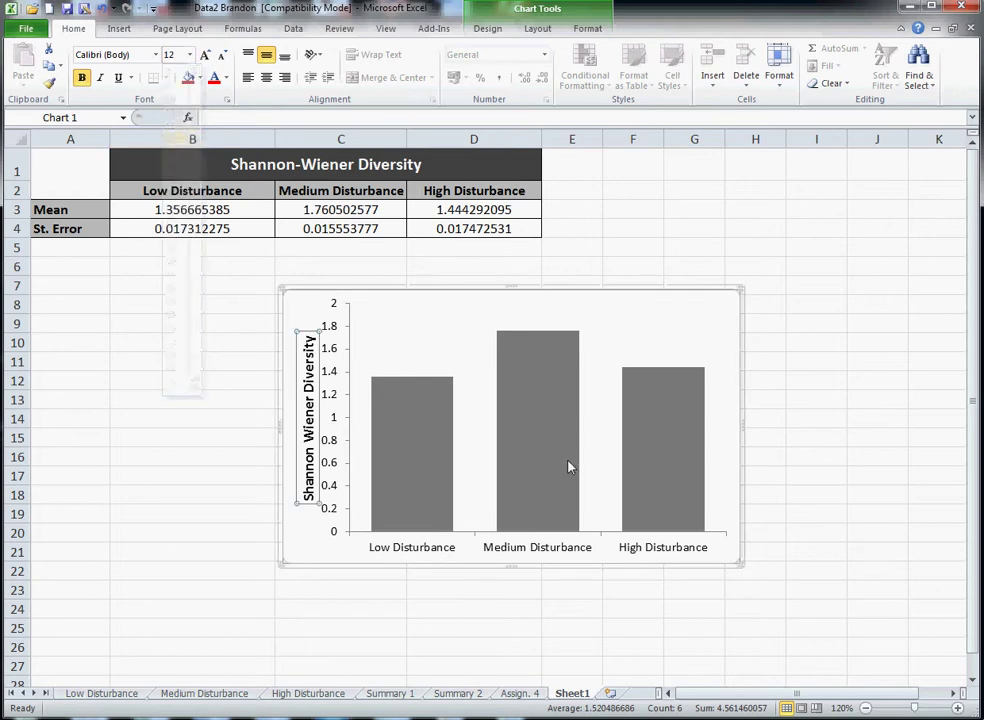
# - Add a title below the primary horizontal axis reading "Disturbance Treatment" and select that title
pyautogui.click(483, 551)
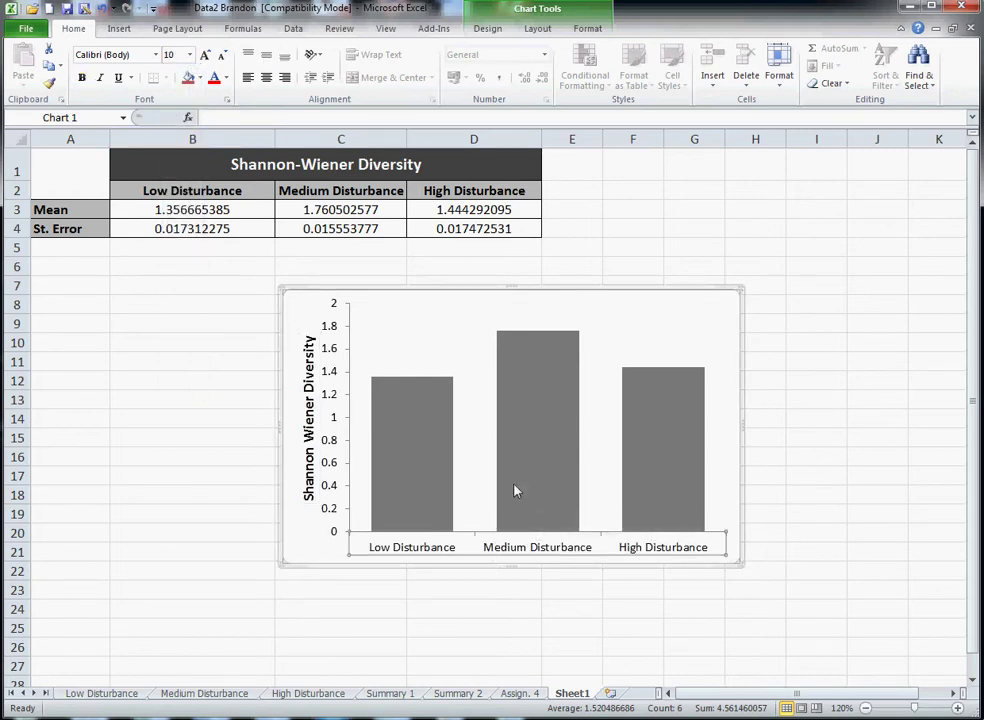
pyautogui.click(540, 30)
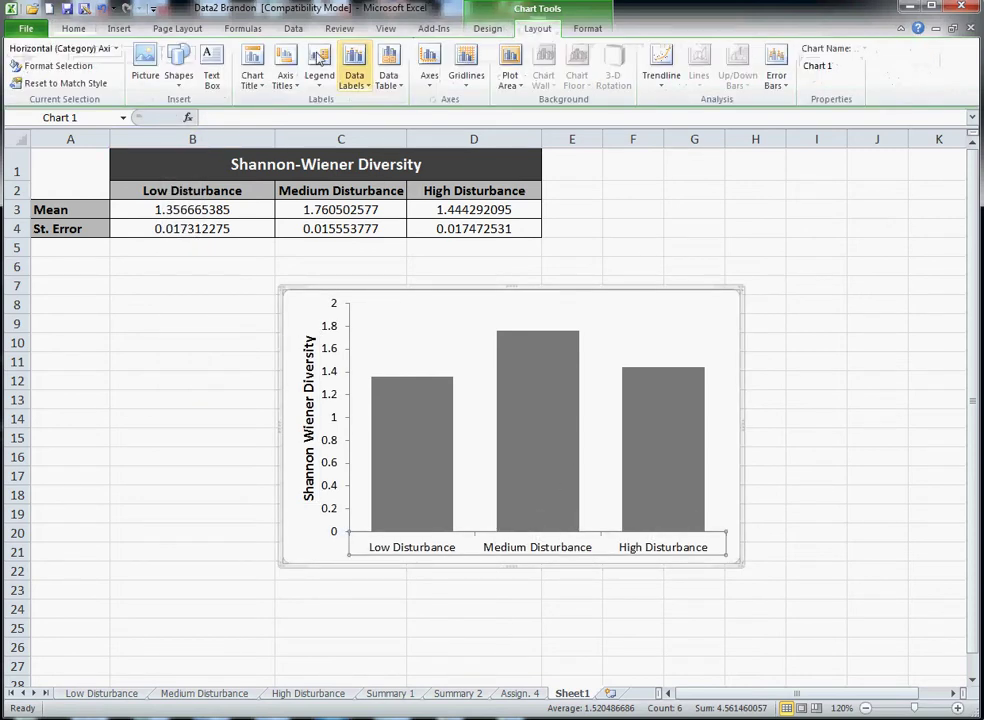
pyautogui.click(285, 88)
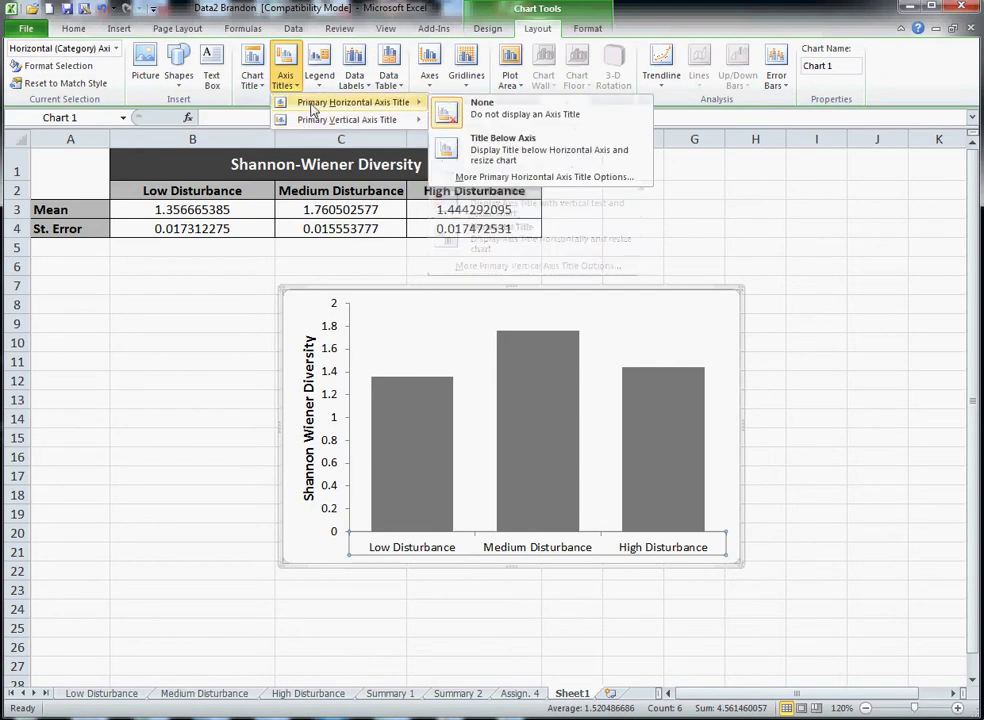
pyautogui.click(510, 155)
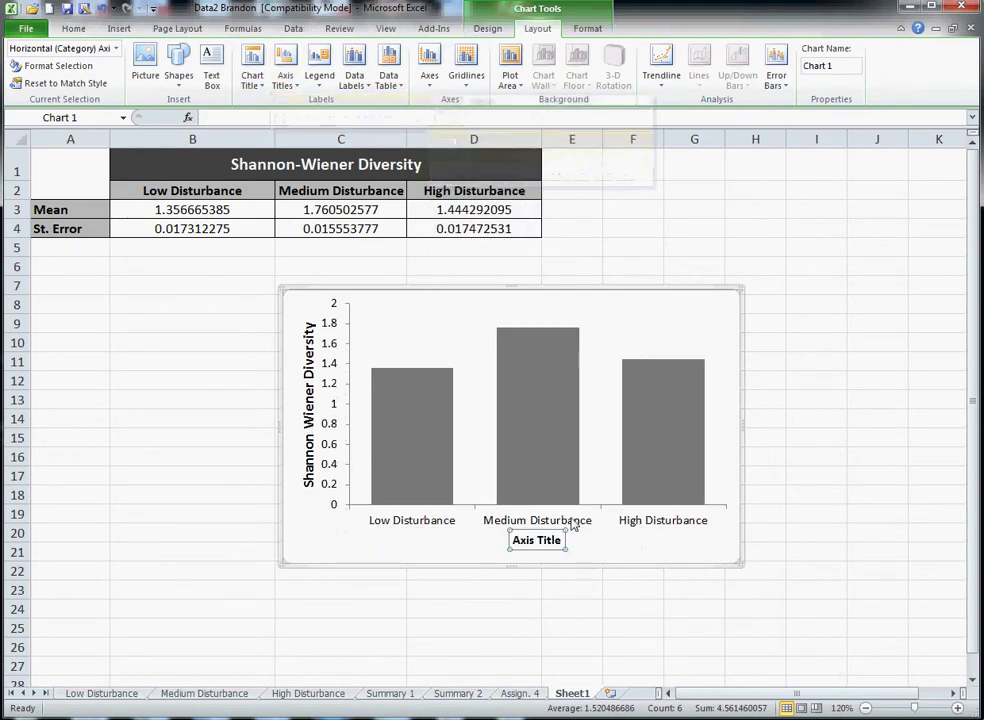
pyautogui.tripleClick(537, 540)
pyautogui.write('D')
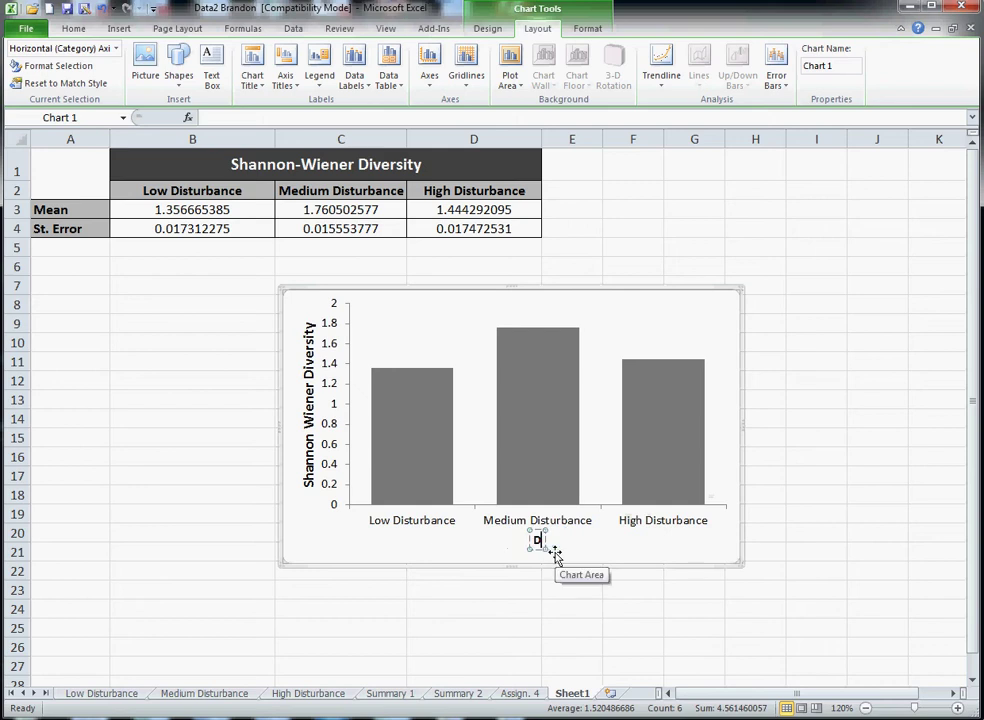
pyautogui.write('isturbance Tre')
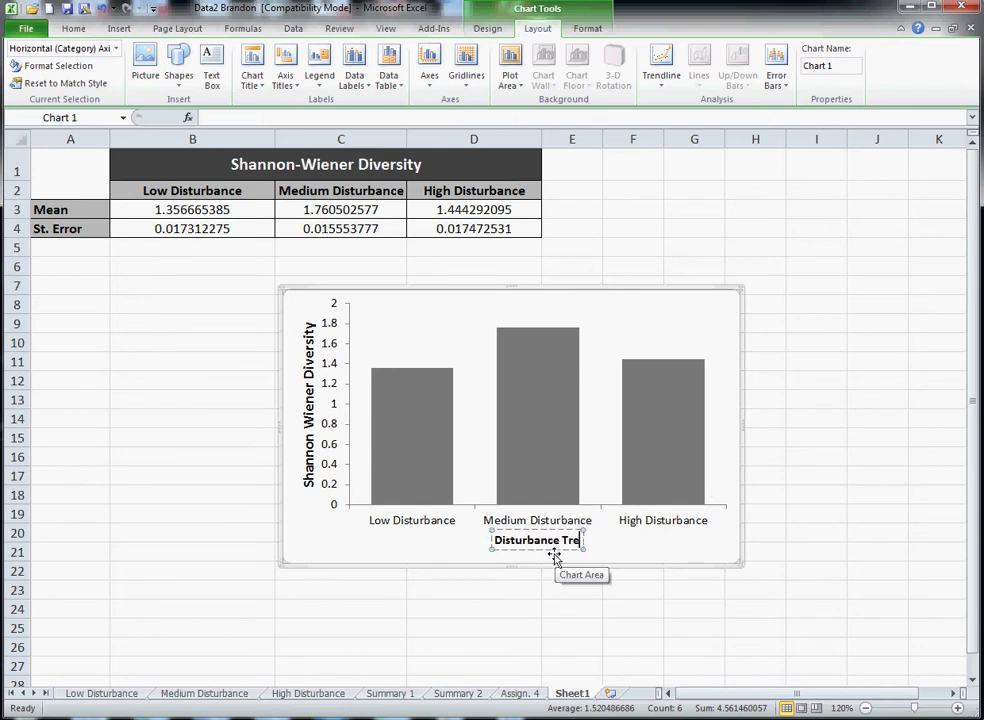
pyautogui.write('atment')
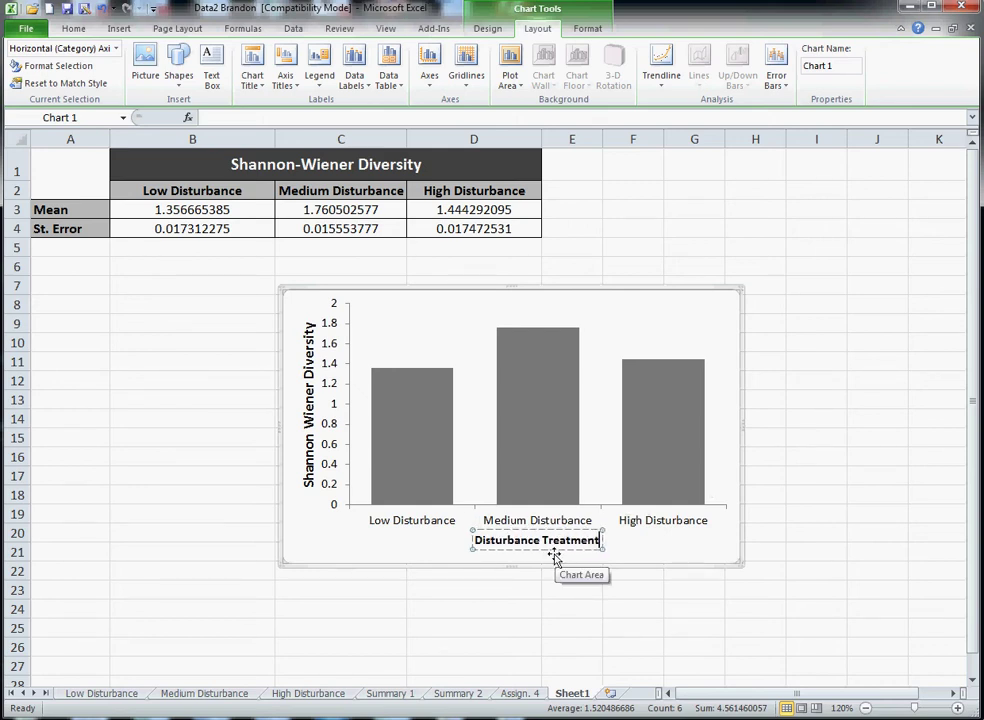
pyautogui.click(639, 549)
pyautogui.click(582, 540)
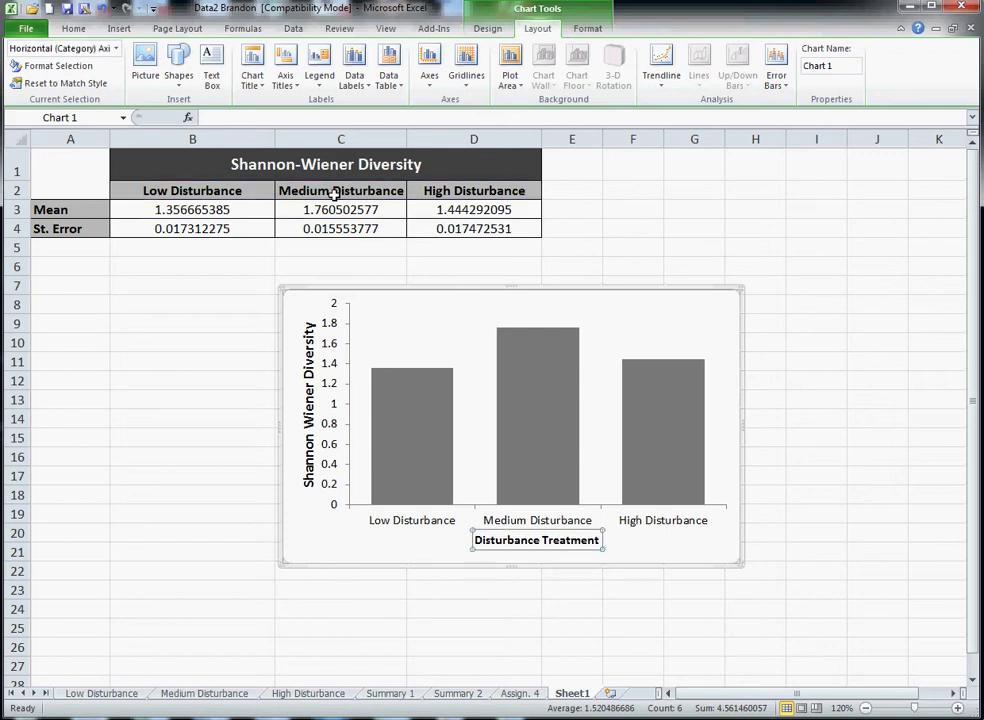
# - Set the font size of the "Disturbance Treatment" axis title to 12
pyautogui.click(73, 28)
pyautogui.click(190, 54)
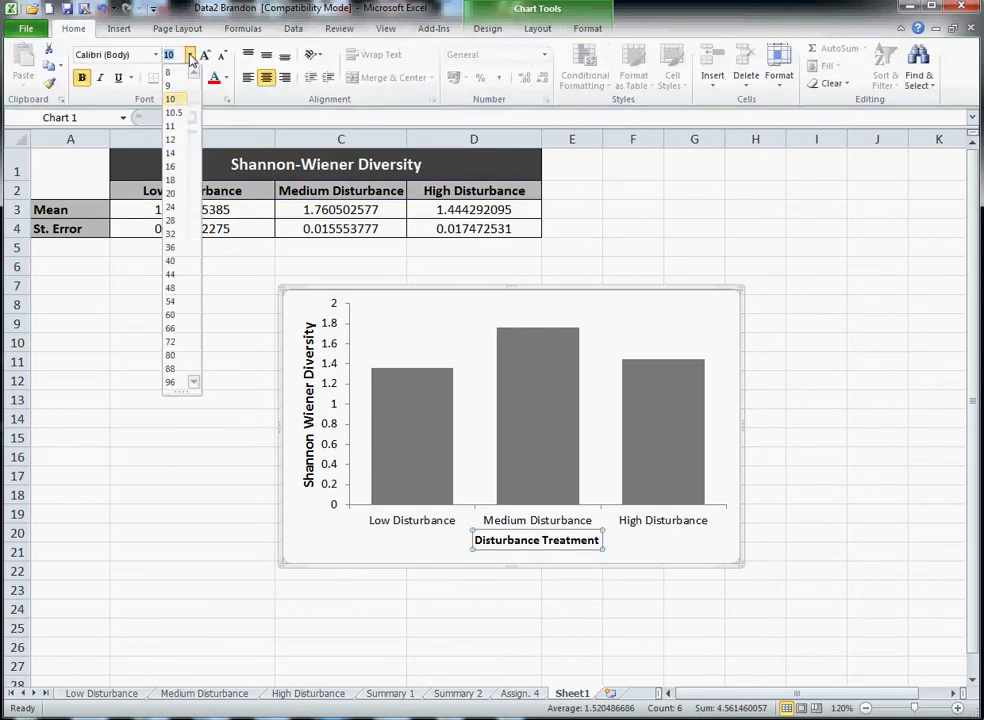
pyautogui.click(175, 139)
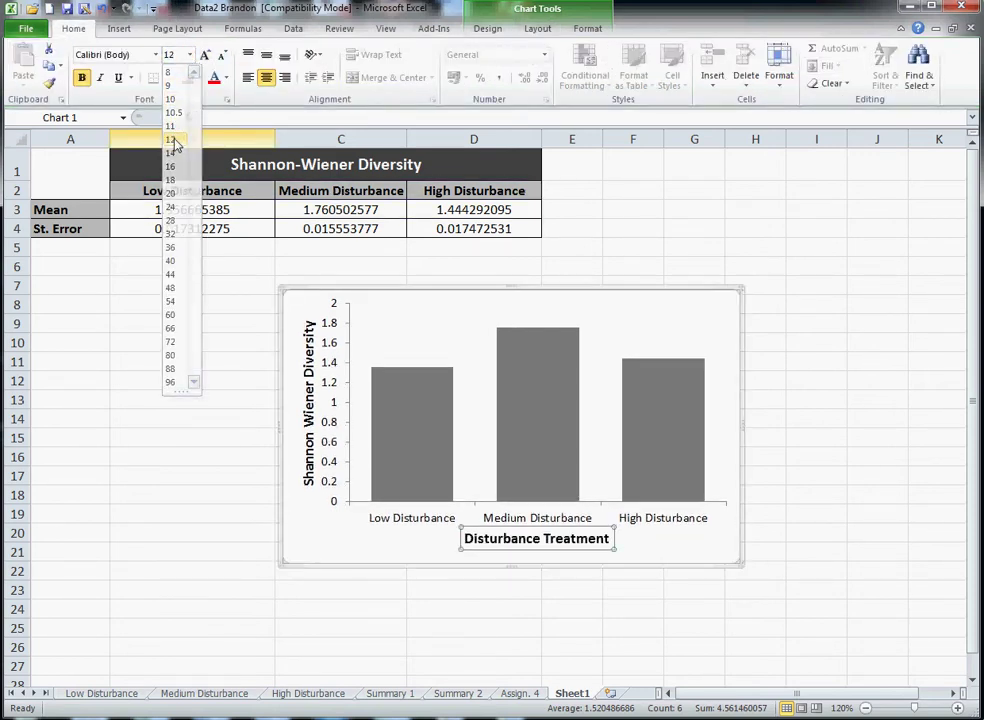
pyautogui.click(414, 551)
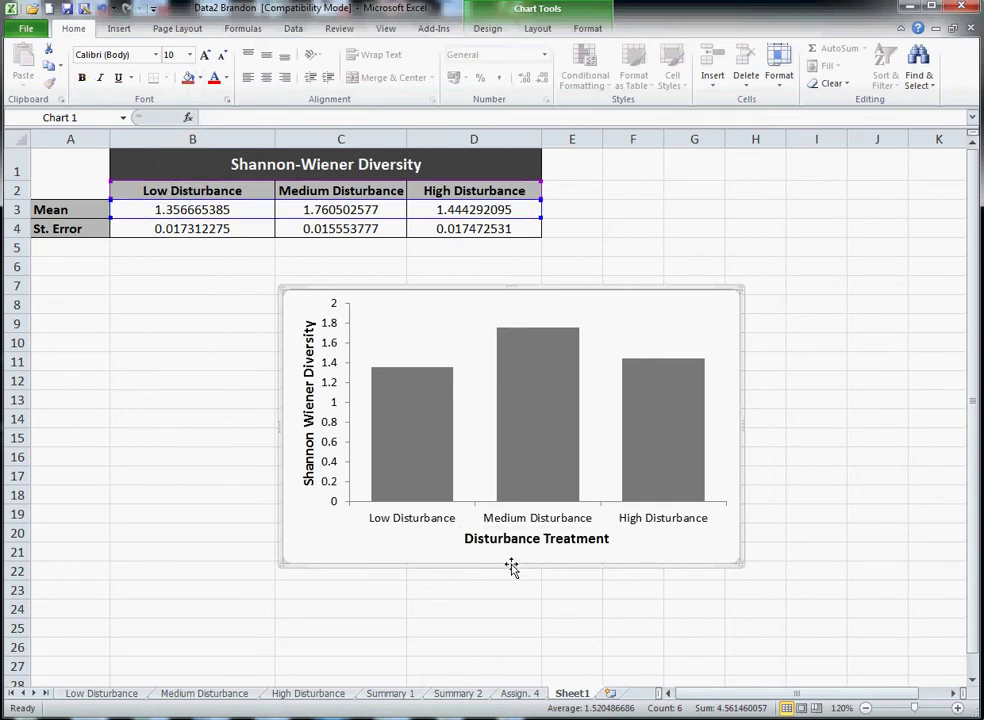
# - Add vertical error bars to the chart's columns, showing only the plus direction with capped ends
pyautogui.click(538, 28)
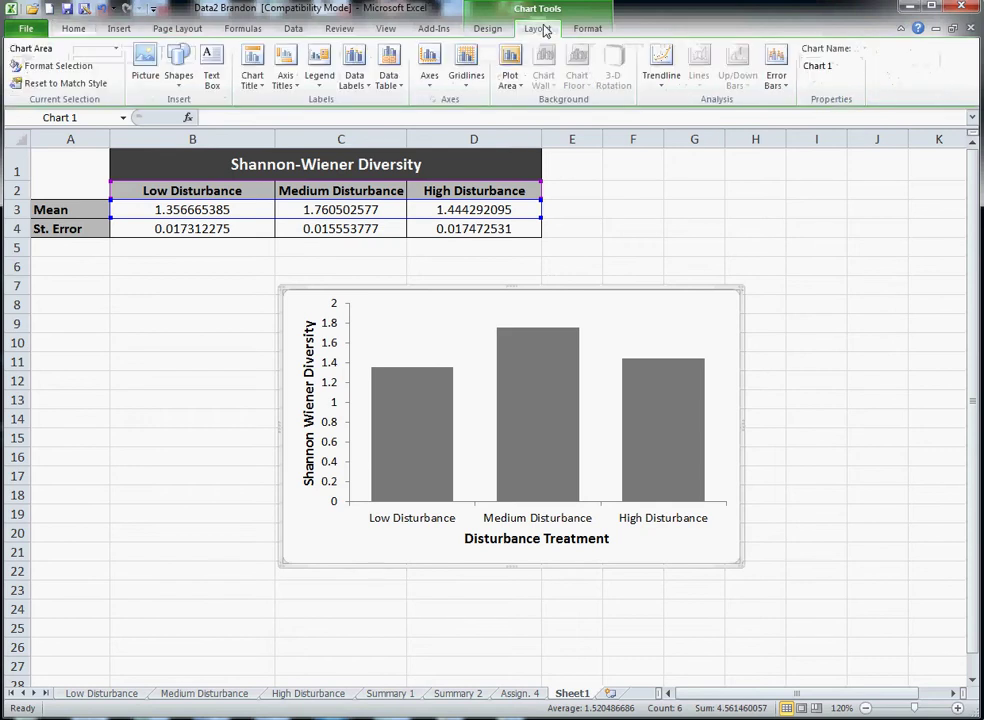
pyautogui.click(775, 72)
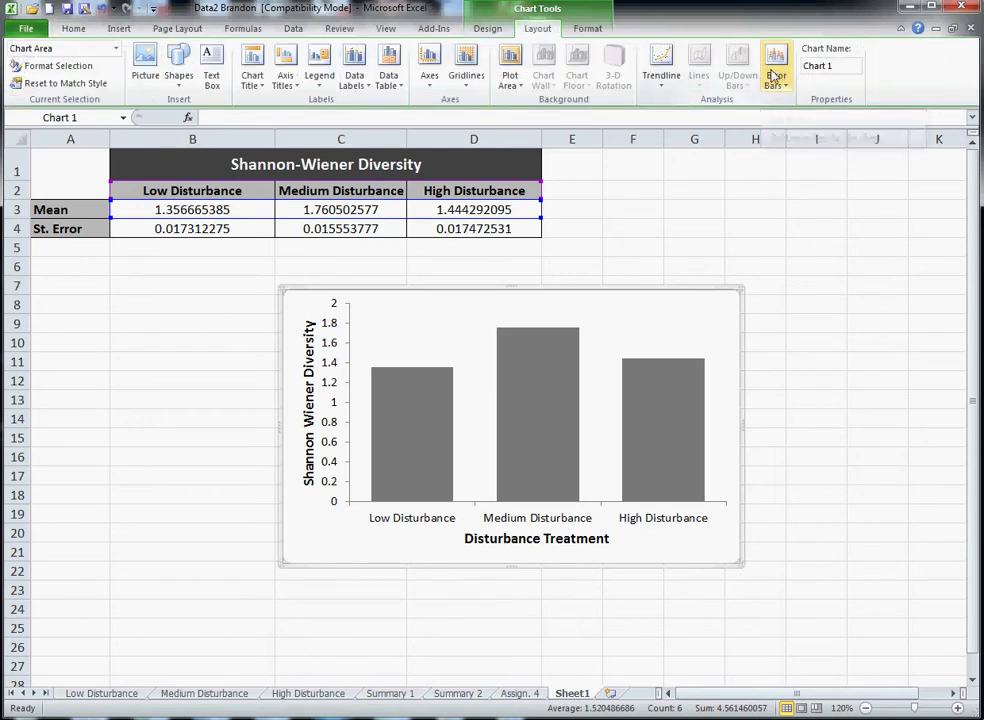
pyautogui.click(779, 85)
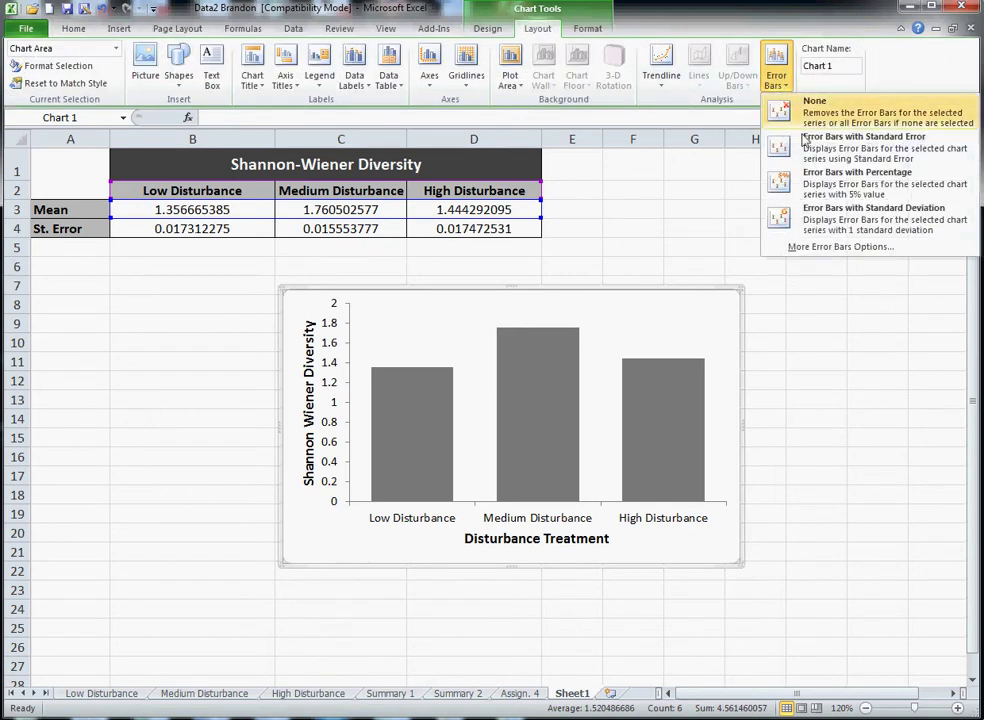
pyautogui.click(826, 247)
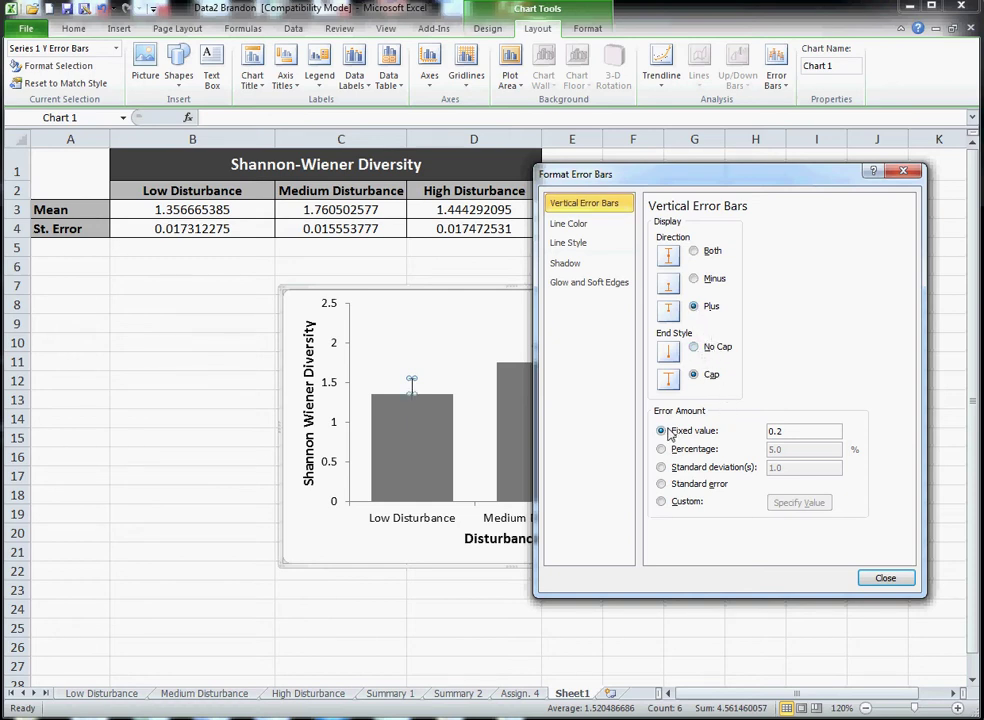
# - Set the error amount to custom, using the standard errors in Sheet1 B4:D4 as the positive error values, and close the error bar formatting
pyautogui.click(662, 503)
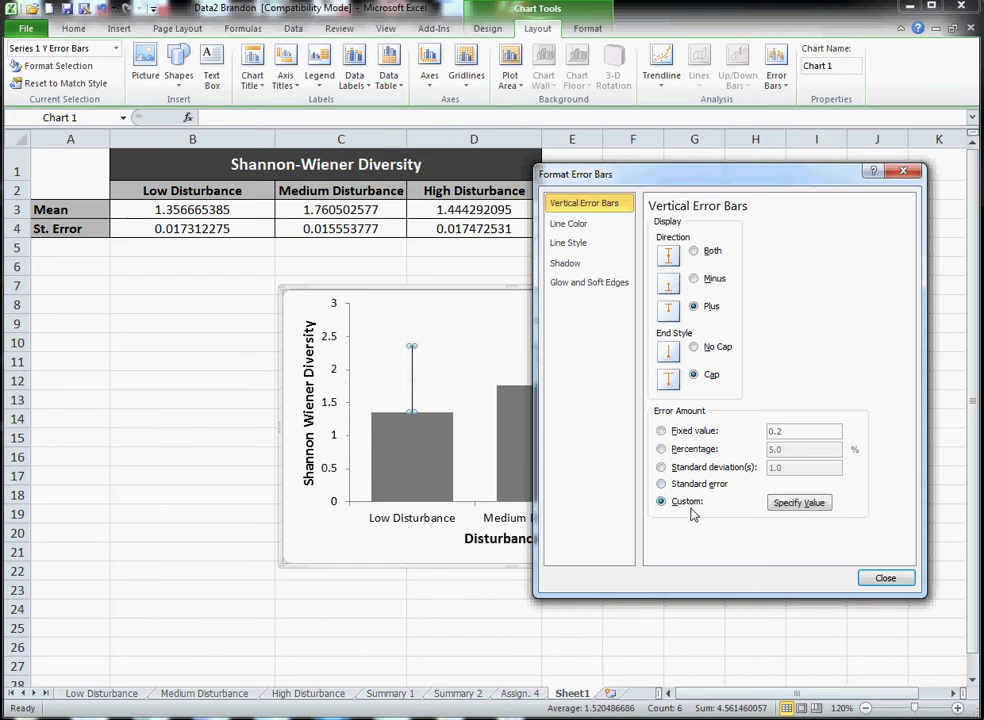
pyautogui.click(799, 503)
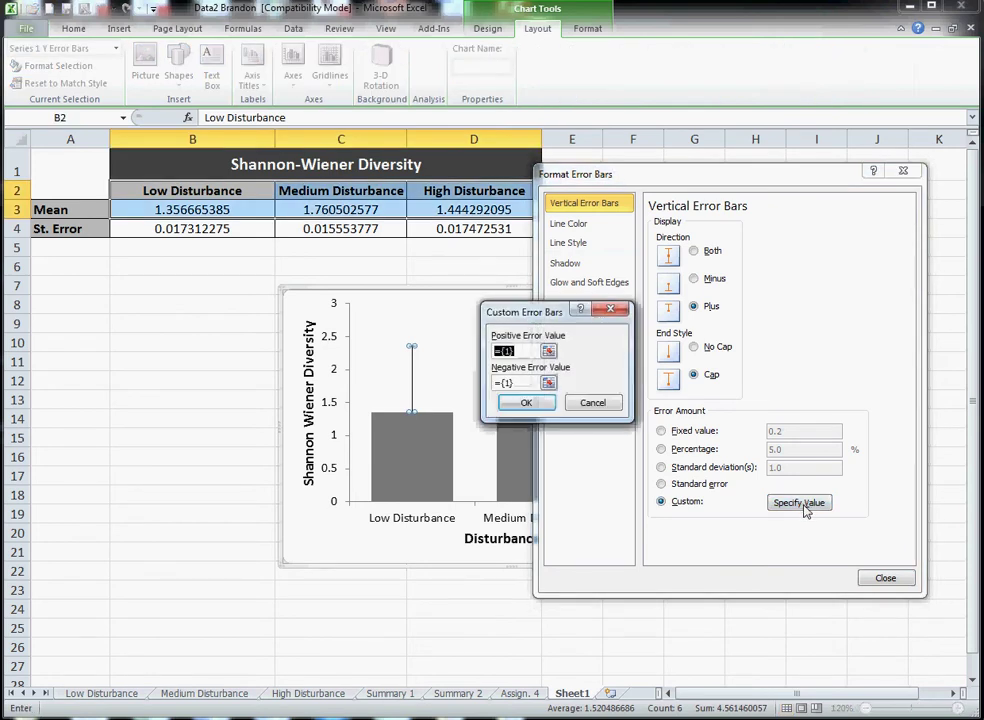
pyautogui.click(549, 352)
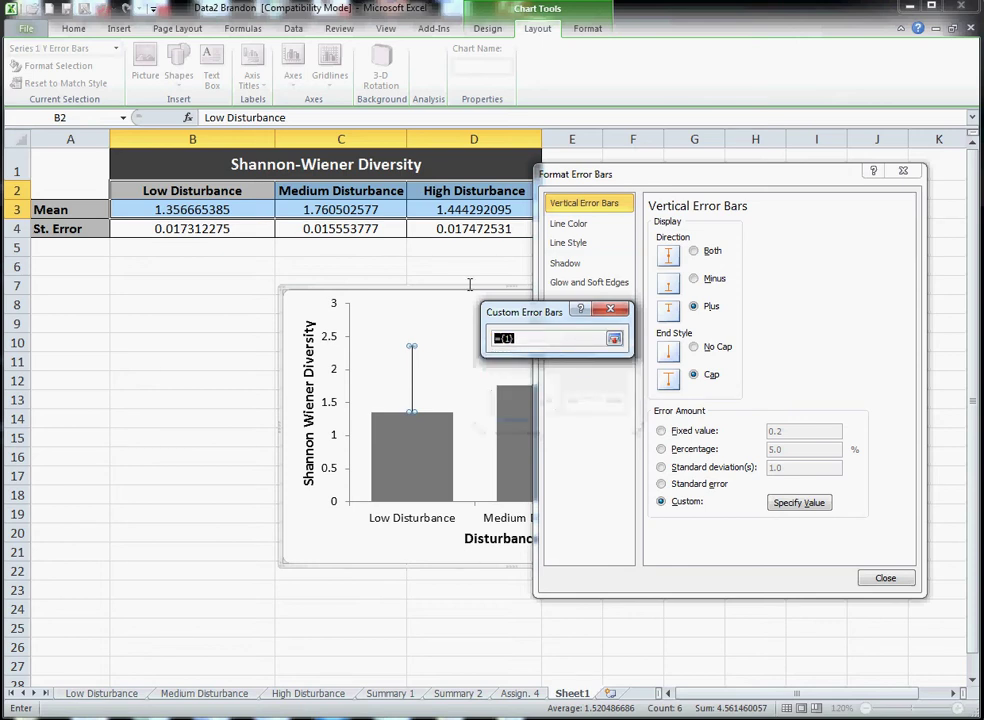
pyautogui.moveTo(176, 230); pyautogui.dragTo(470, 229)
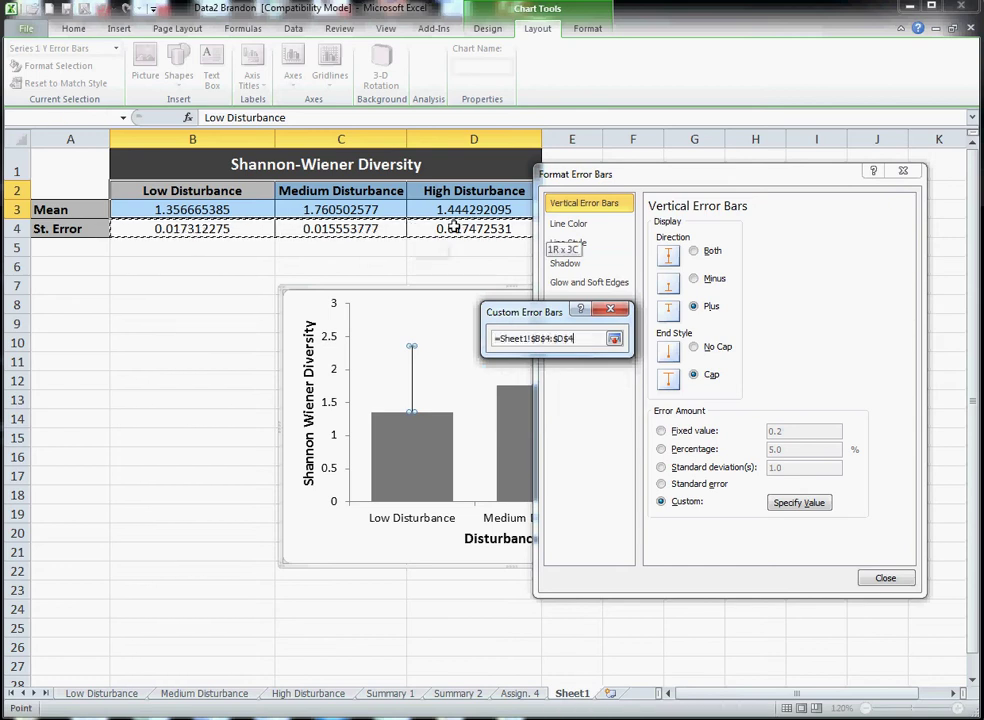
pyautogui.click(615, 340)
pyautogui.click(531, 403)
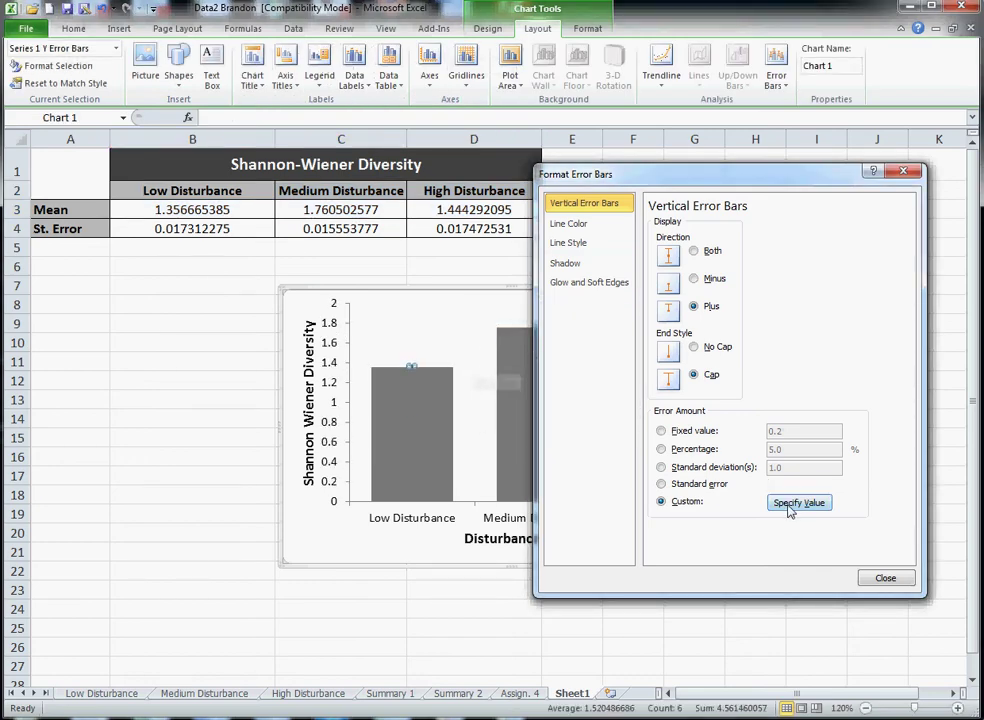
pyautogui.click(881, 576)
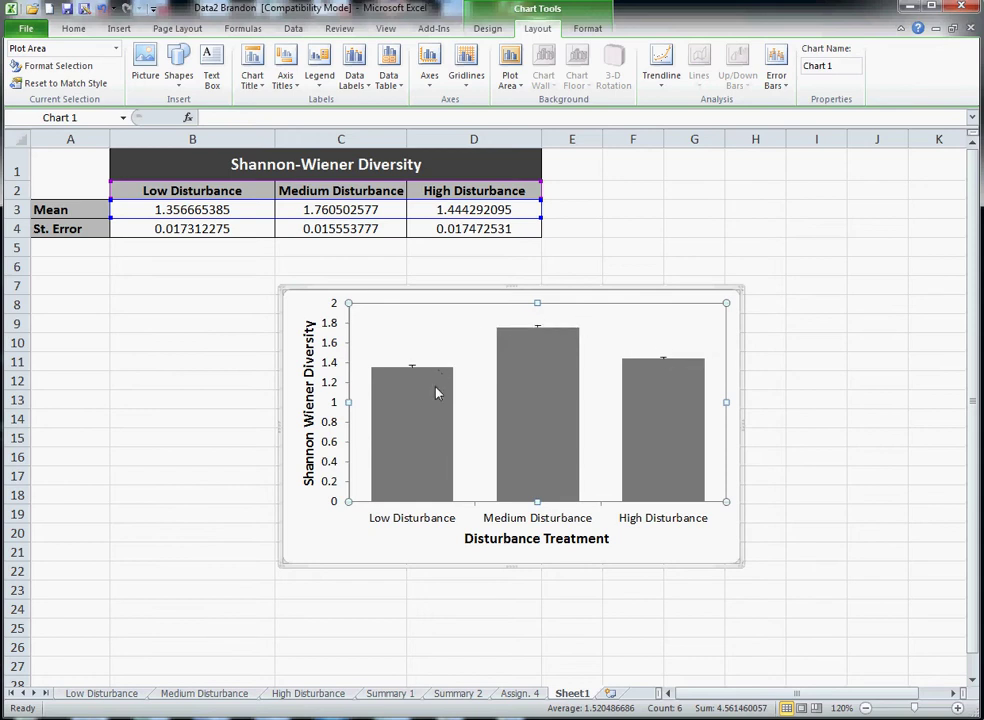
# - Select the whole chart area and save the chart as a PDF named Graph1 in the current folder
pyautogui.click(720, 537)
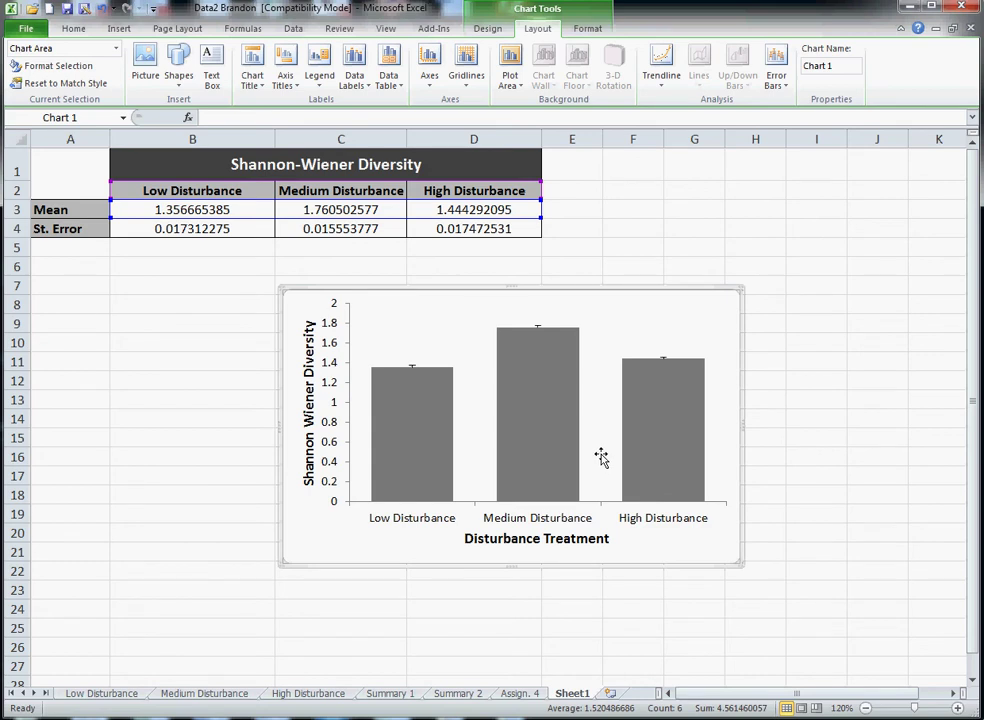
pyautogui.click(382, 305)
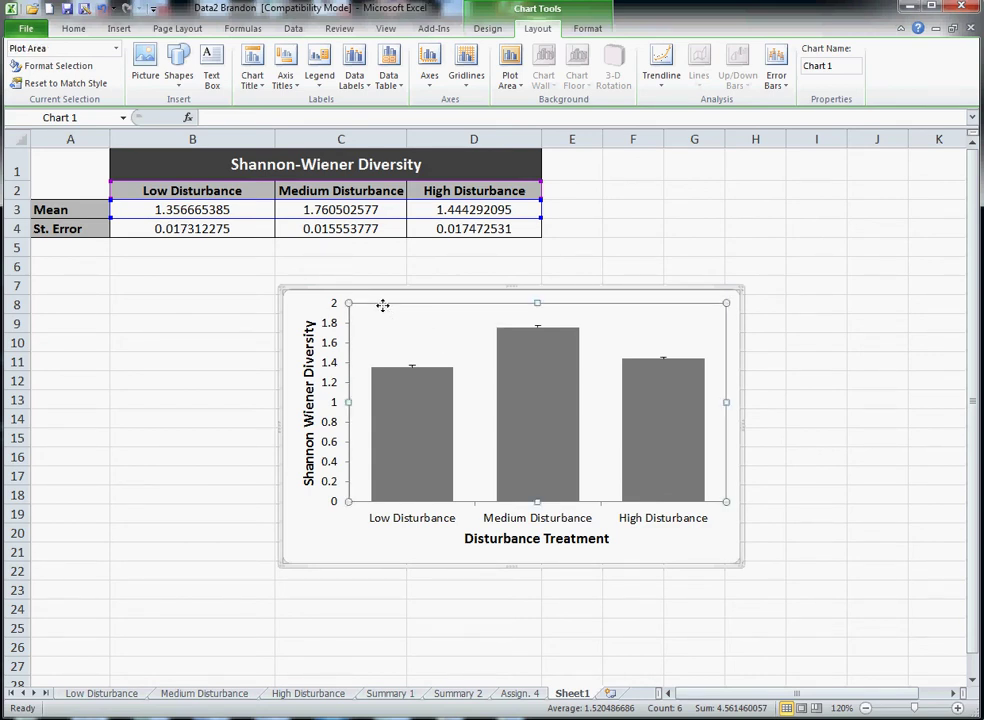
pyautogui.click(376, 297)
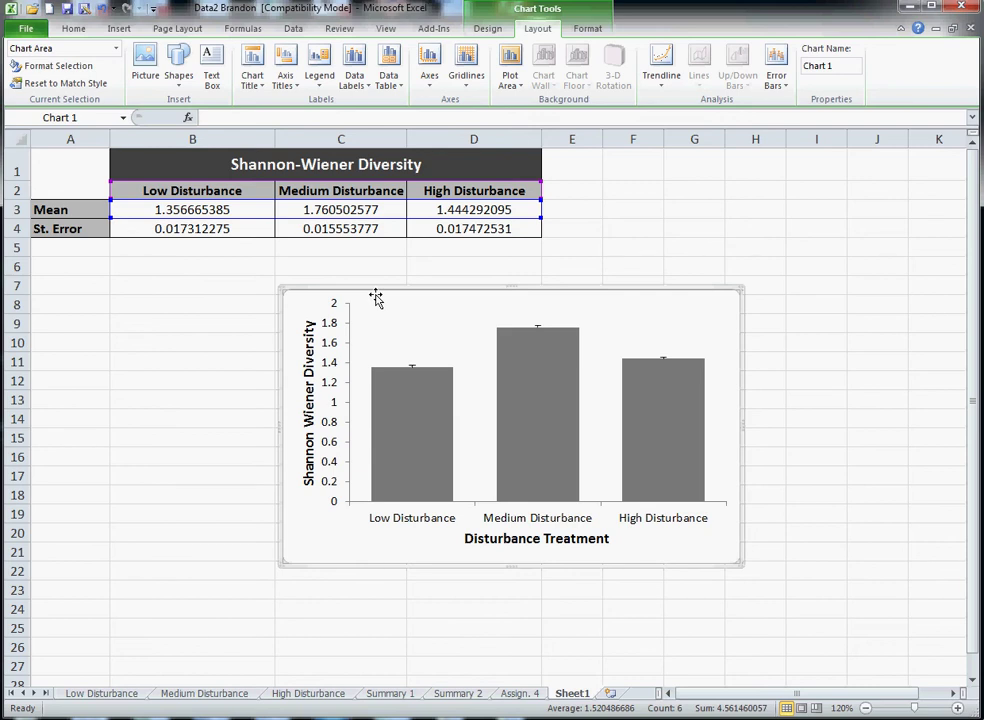
pyautogui.click(35, 32)
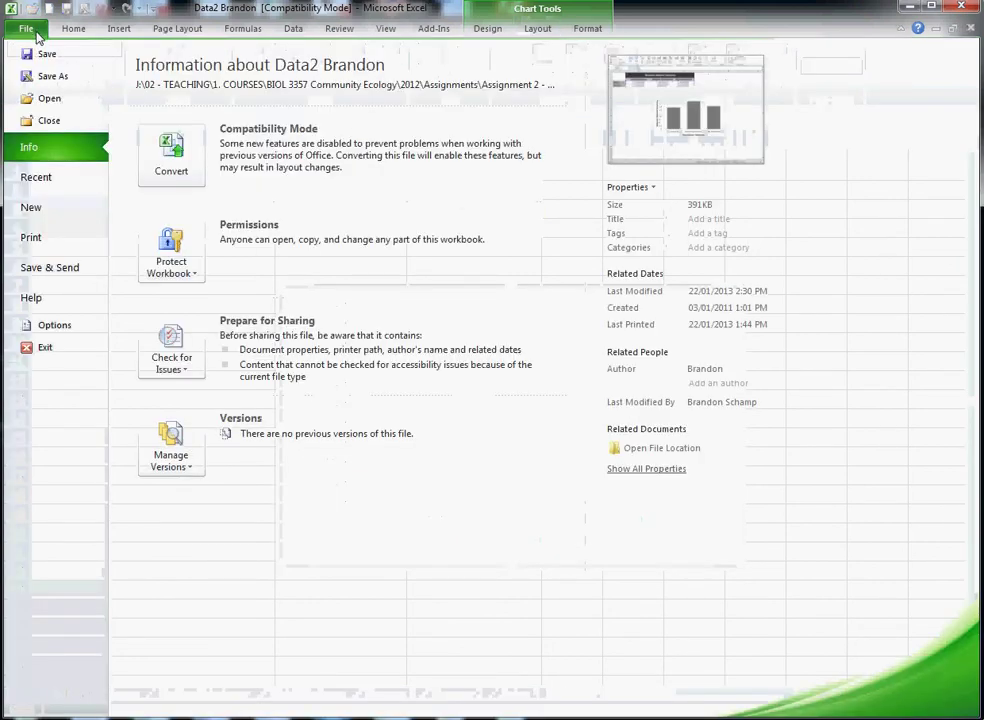
pyautogui.click(50, 77)
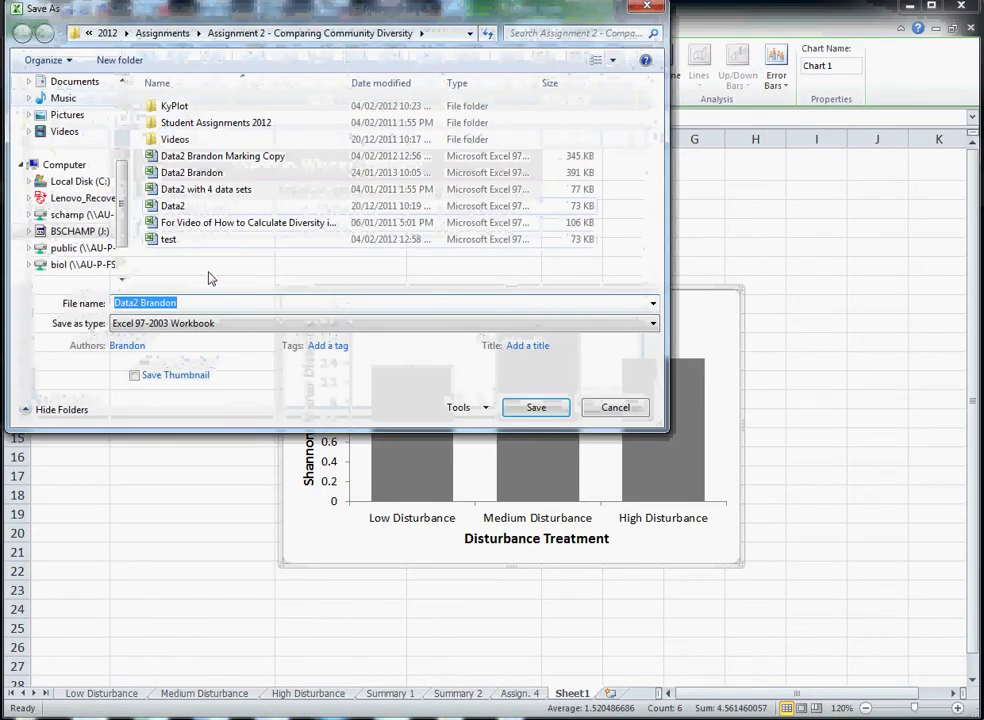
pyautogui.click(272, 324)
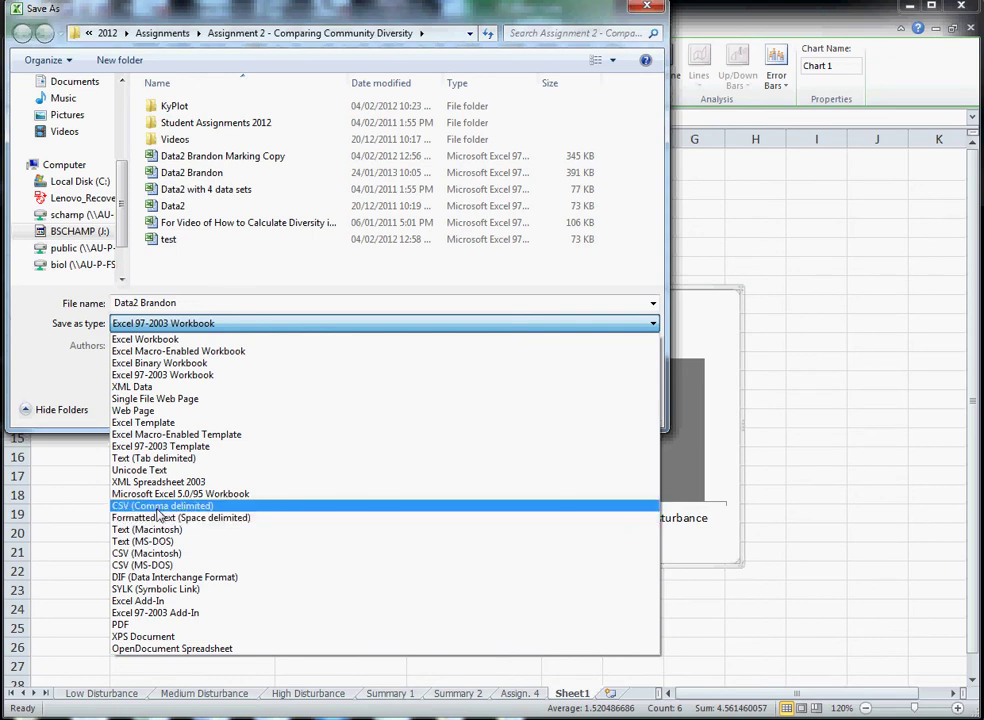
pyautogui.click(160, 624)
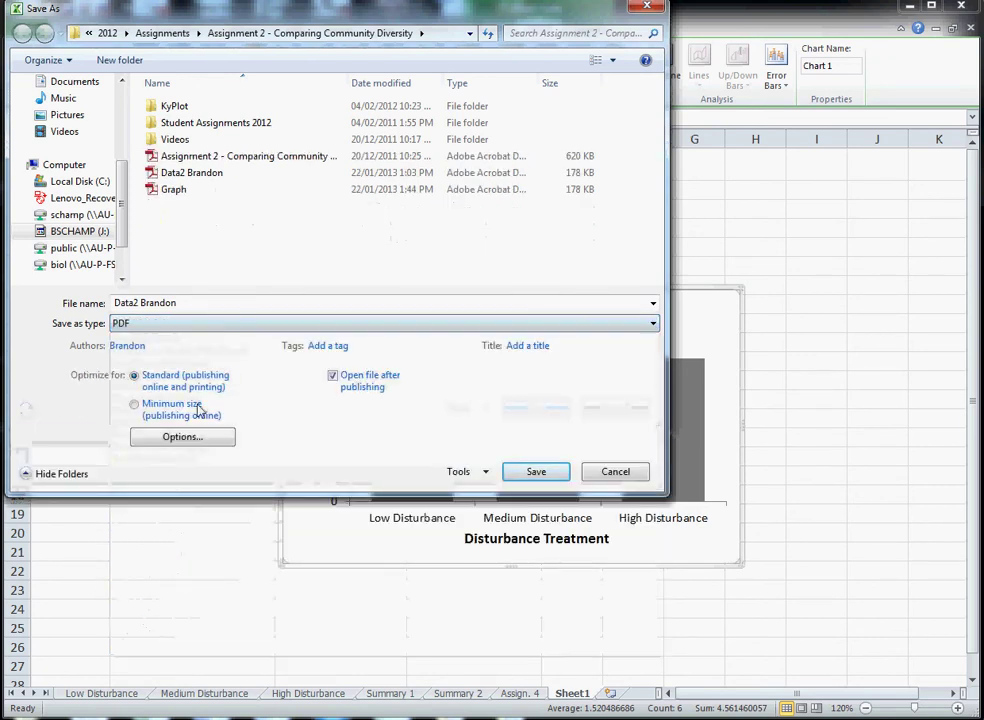
pyautogui.click(209, 303)
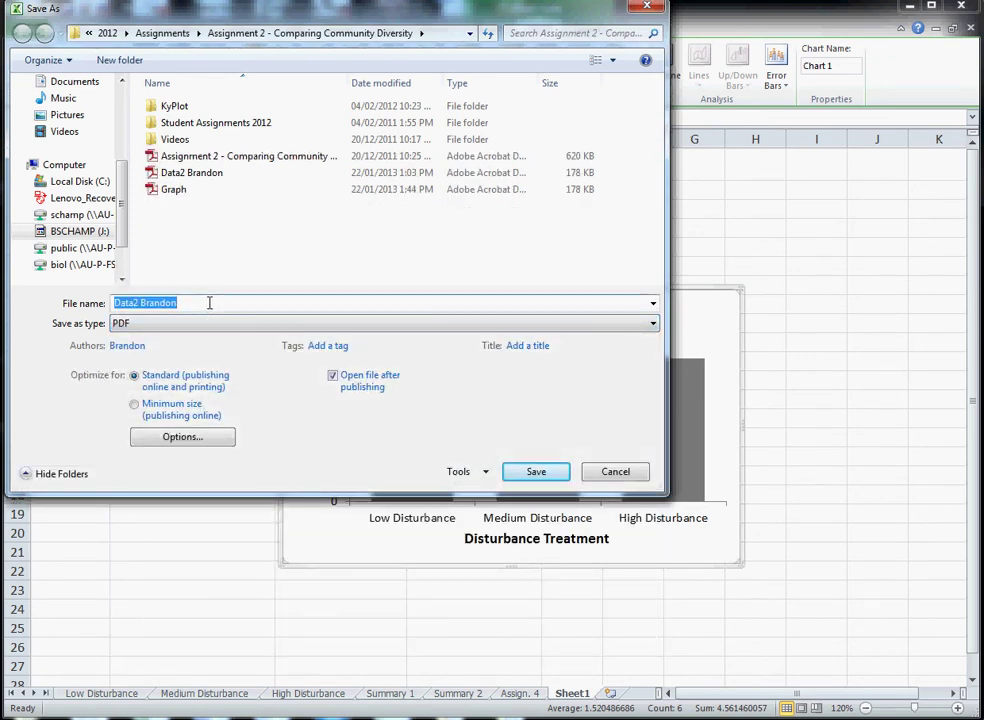
pyautogui.write('Graph1')
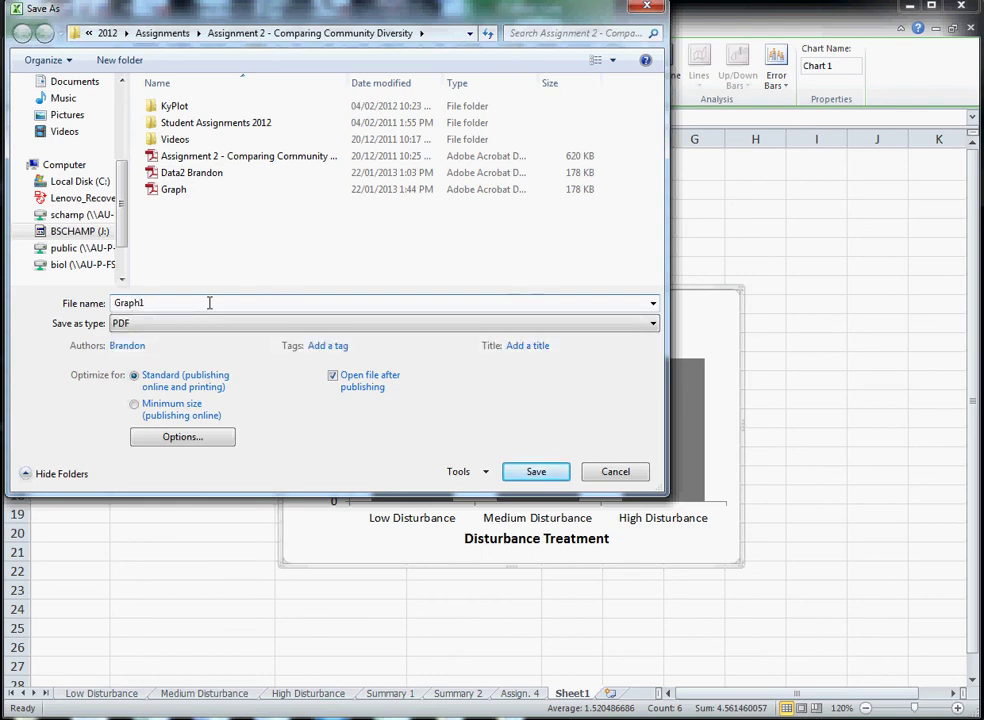
pyautogui.press('Return')
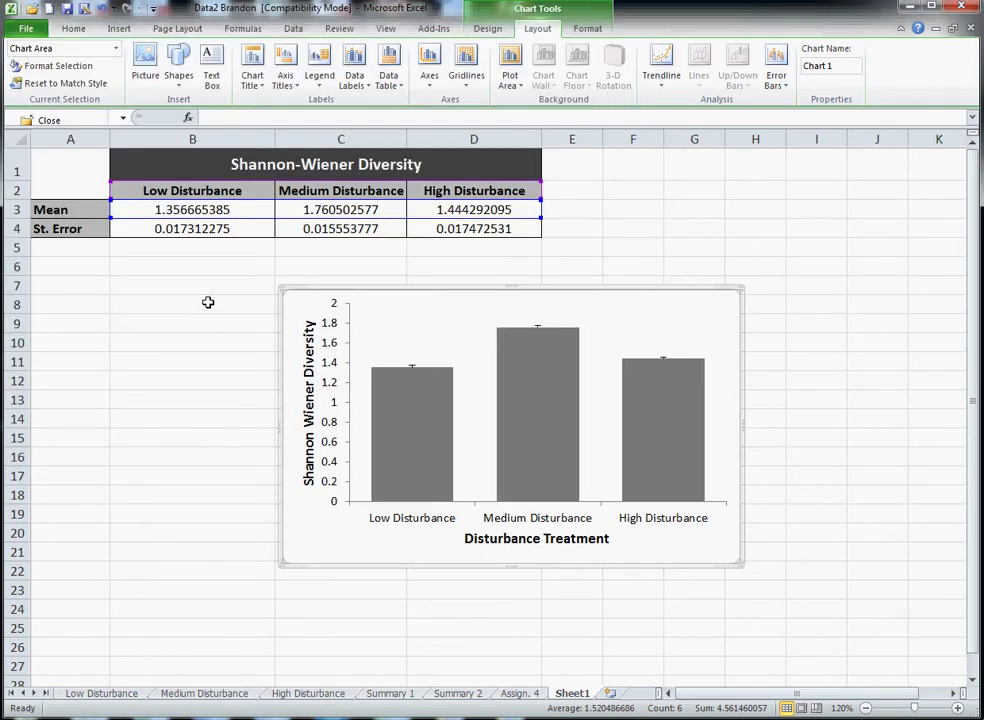